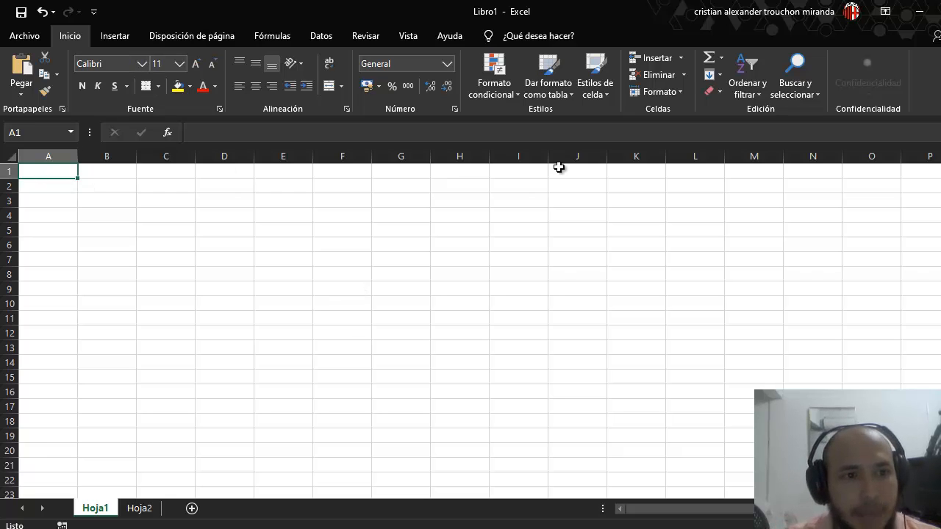
# Step: Enter the column headers X in A1 and F(X) in B1
pyautogui.write('X')
pyautogui.press('Tab')
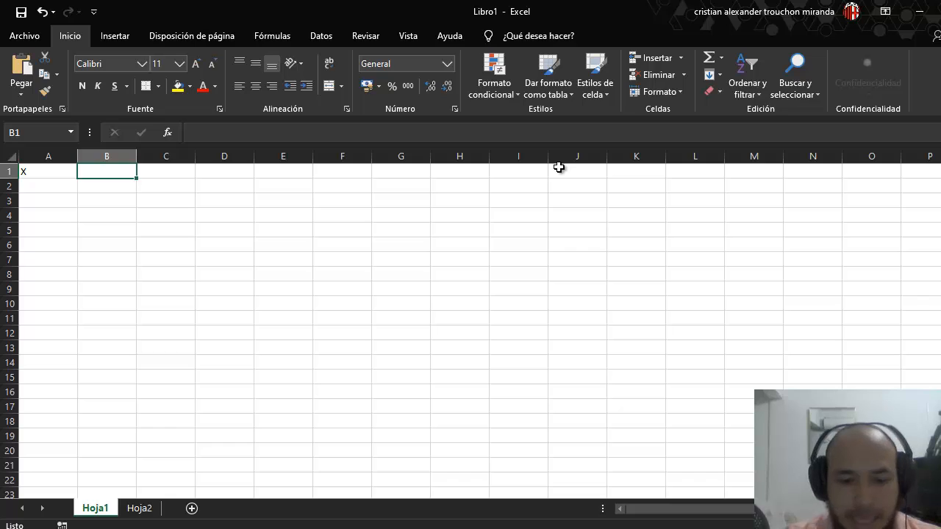
pyautogui.write('F(')
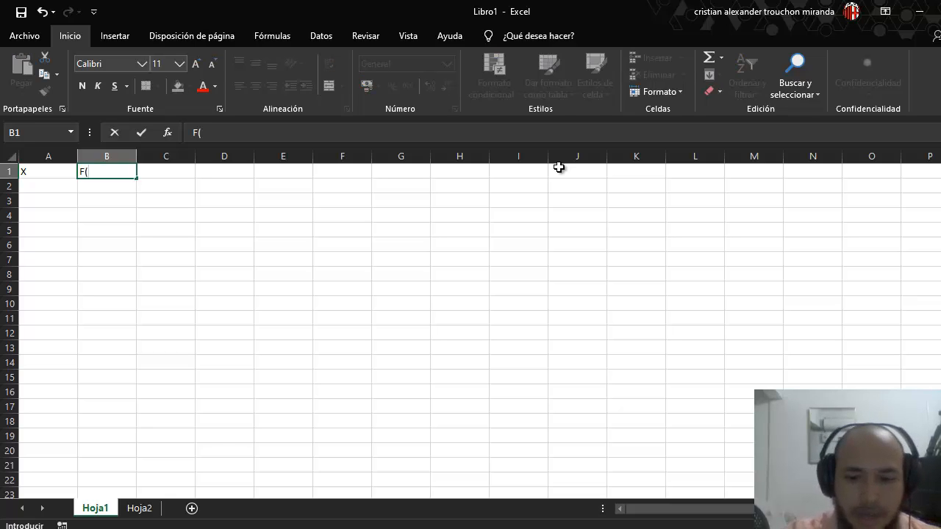
pyautogui.write('X)')
pyautogui.press('Return')
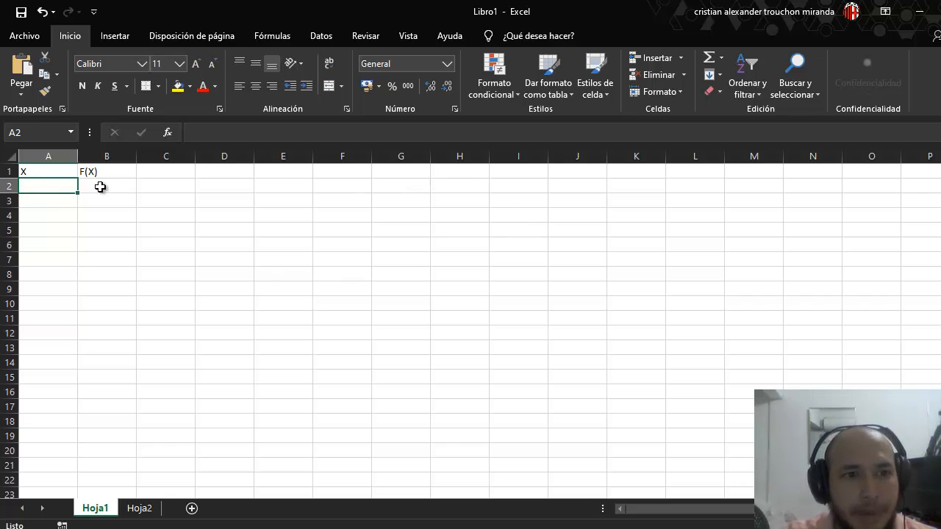
# Step: Fill A2:A12 with a series starting at -2,5 and -2 and rising by 0,5 up to 2,5
pyautogui.write('-')
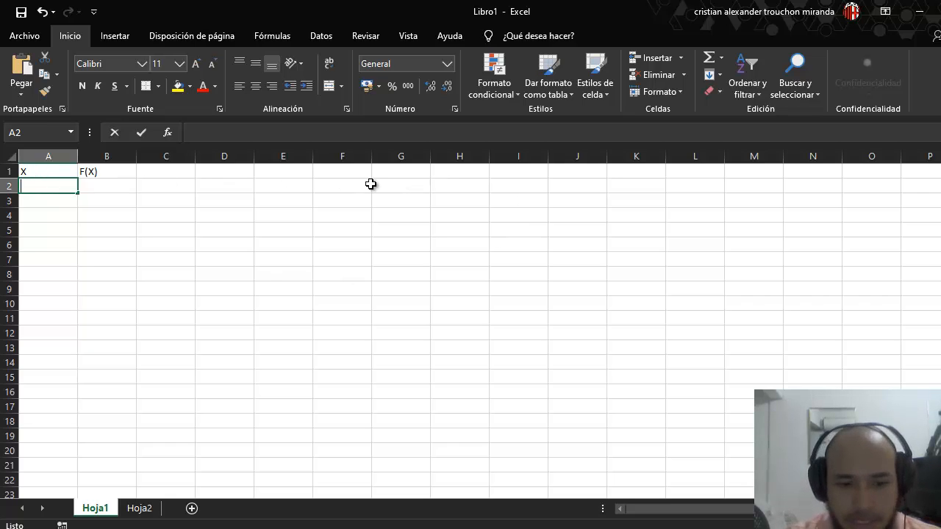
pyautogui.write('2,')
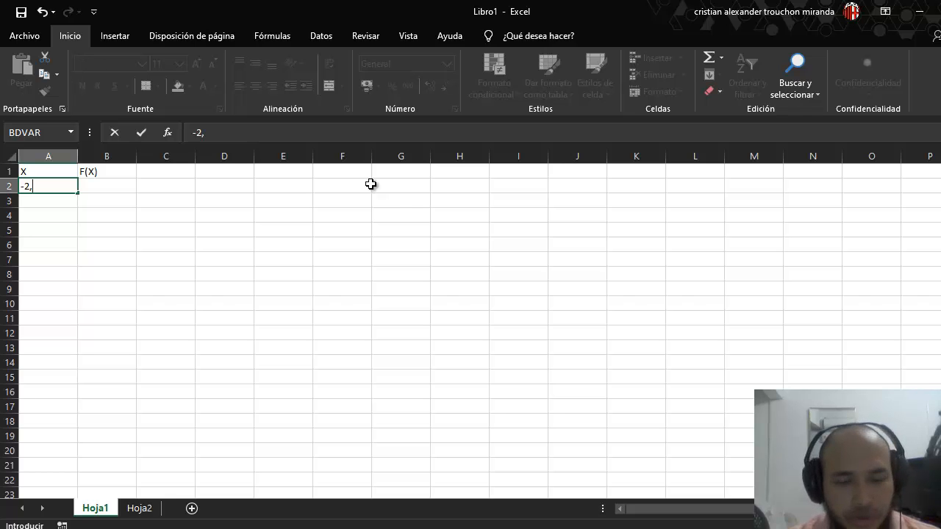
pyautogui.write('5')
pyautogui.press('Return')
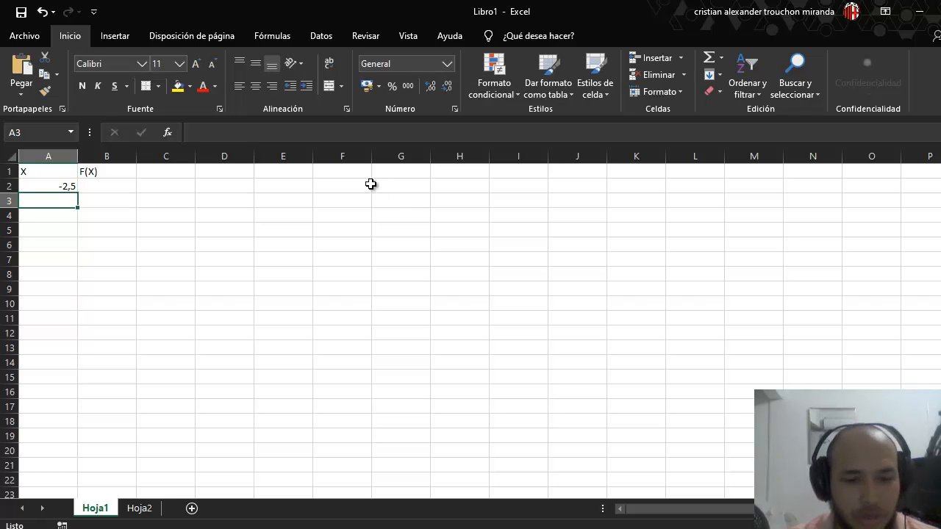
pyautogui.write('-2')
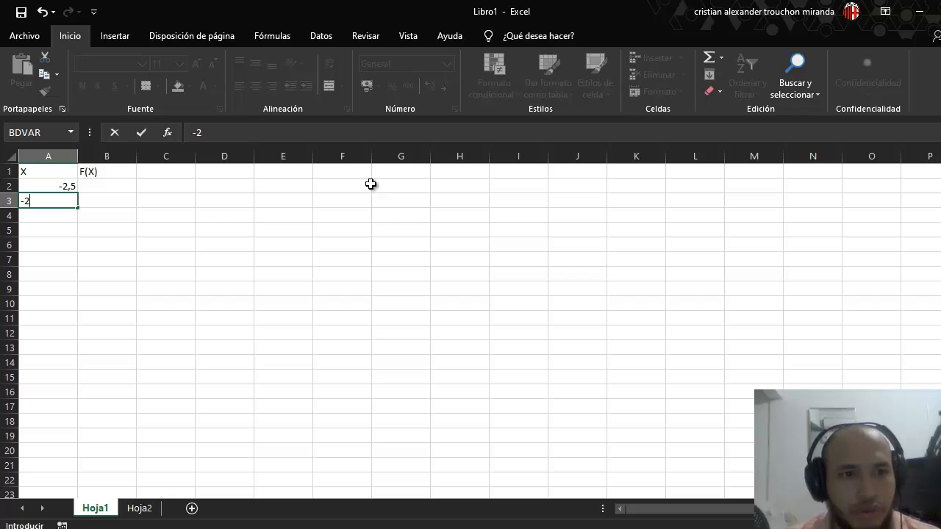
pyautogui.press('Return')
pyautogui.moveTo(59, 186); pyautogui.dragTo(80, 338)
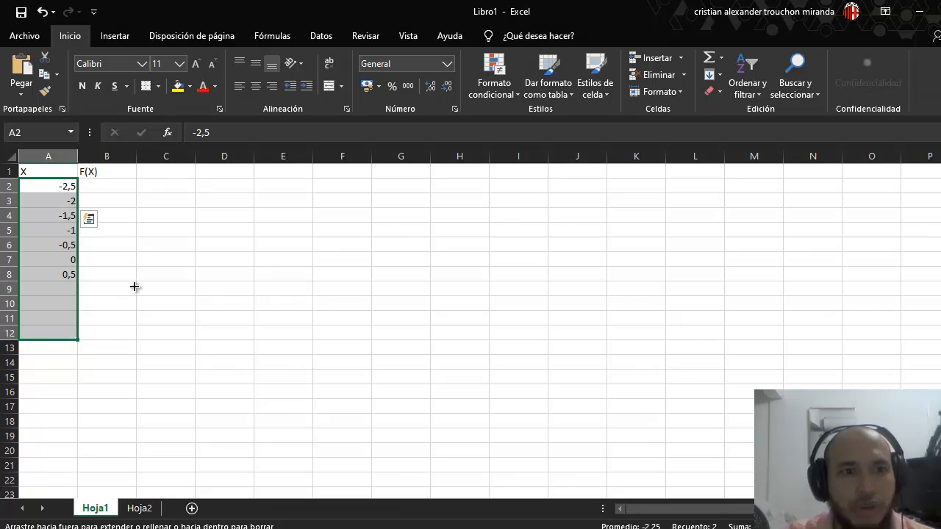
pyautogui.click(172, 265)
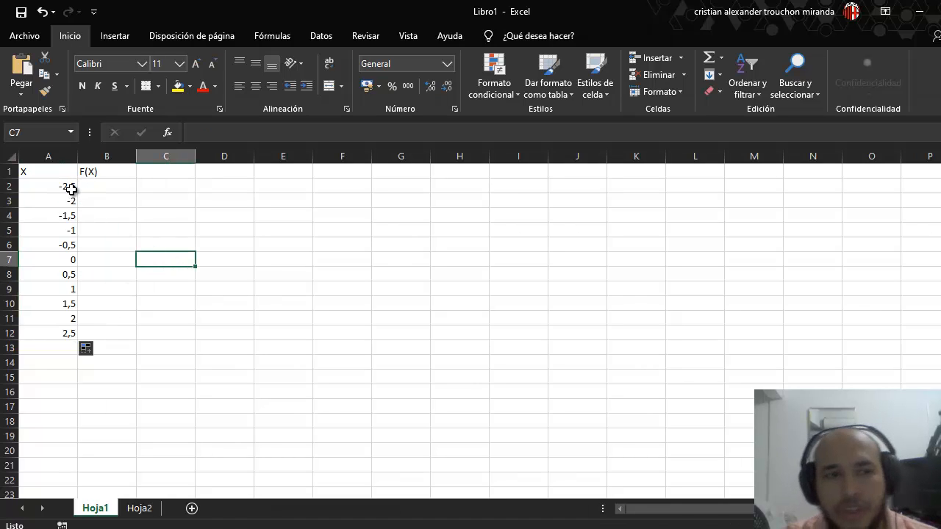
pyautogui.click(64, 186)
pyautogui.click(57, 257)
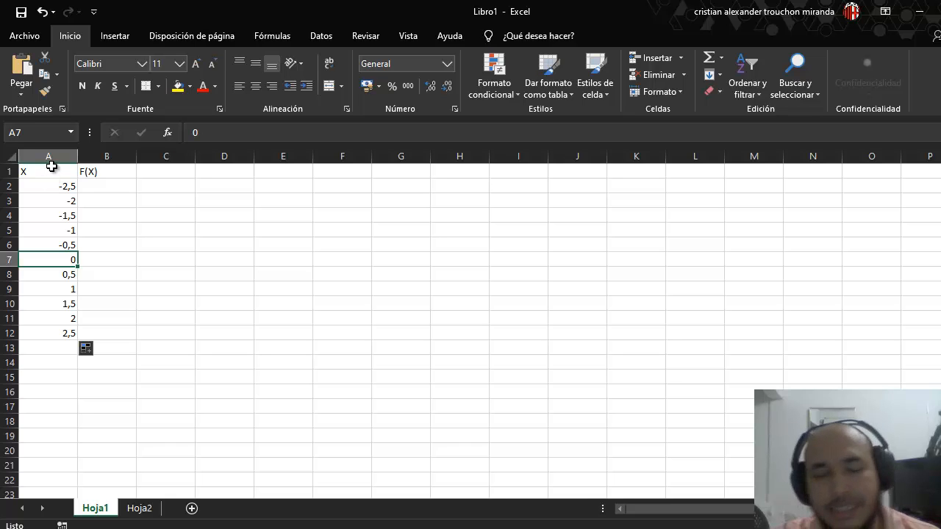
# Step: Enter the normal density formula =DISTR.NORM.N(A2;0;1;0) in B2
pyautogui.click(122, 187)
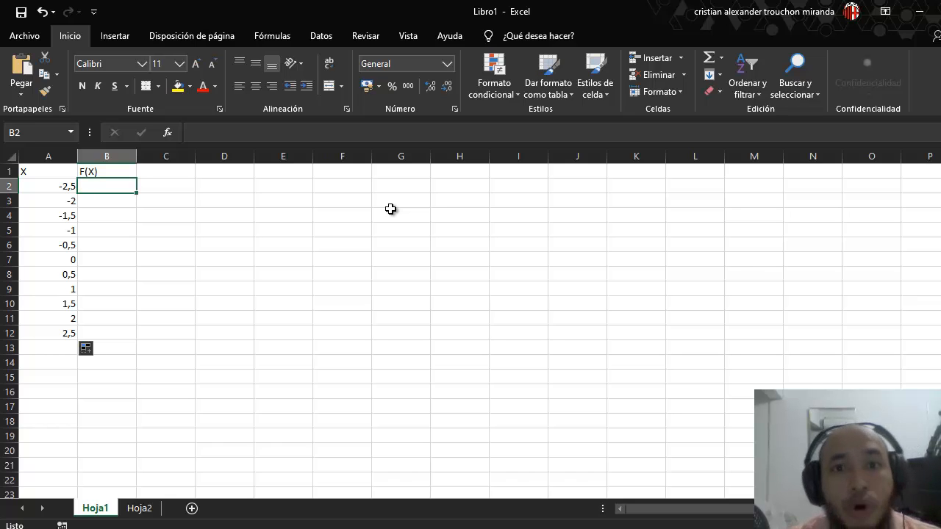
pyautogui.write('=')
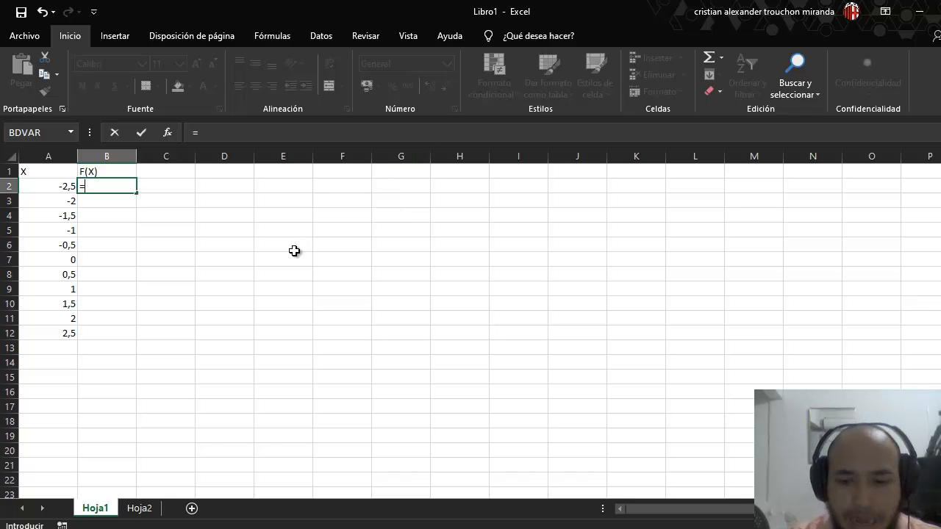
pyautogui.write('di')
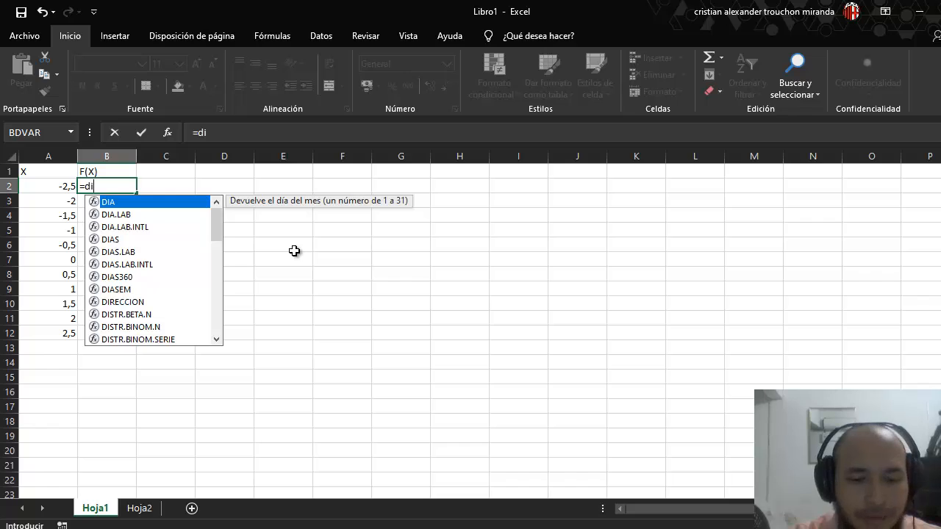
pyautogui.write('str')
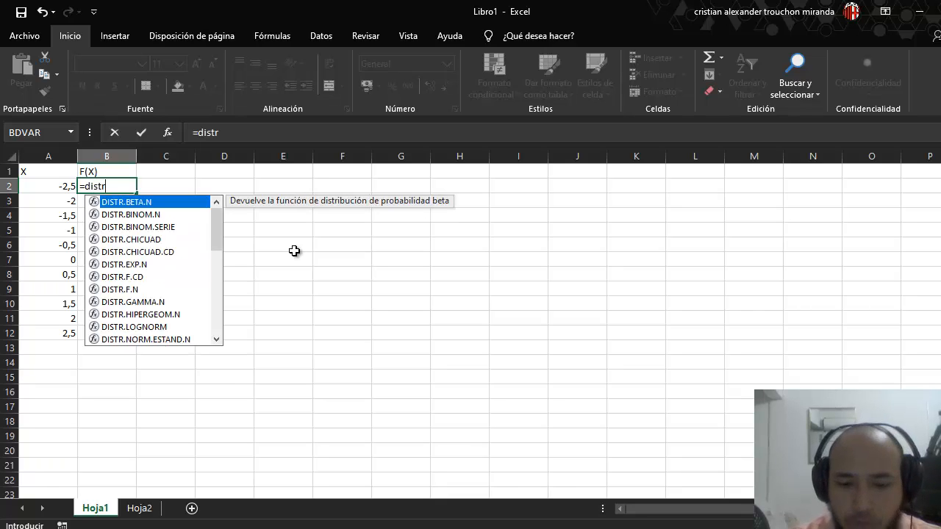
pyautogui.write('.')
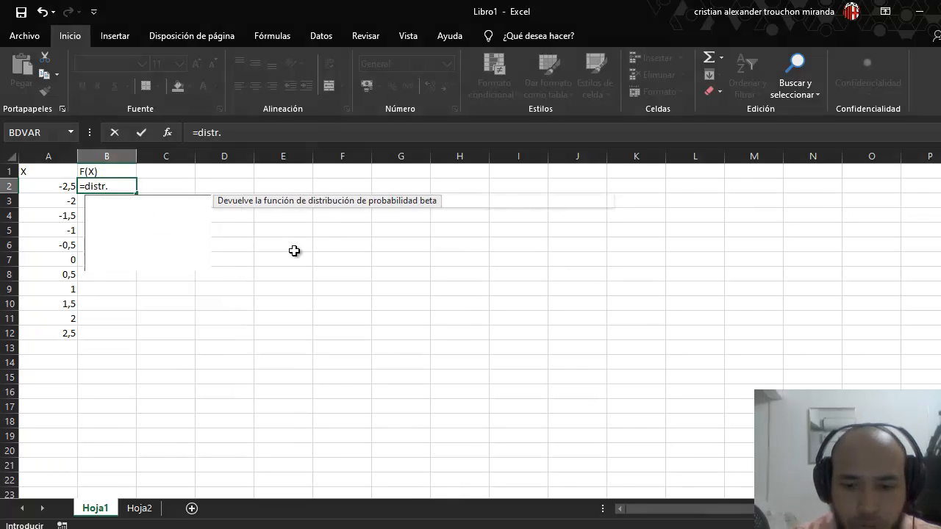
pyautogui.write('nor')
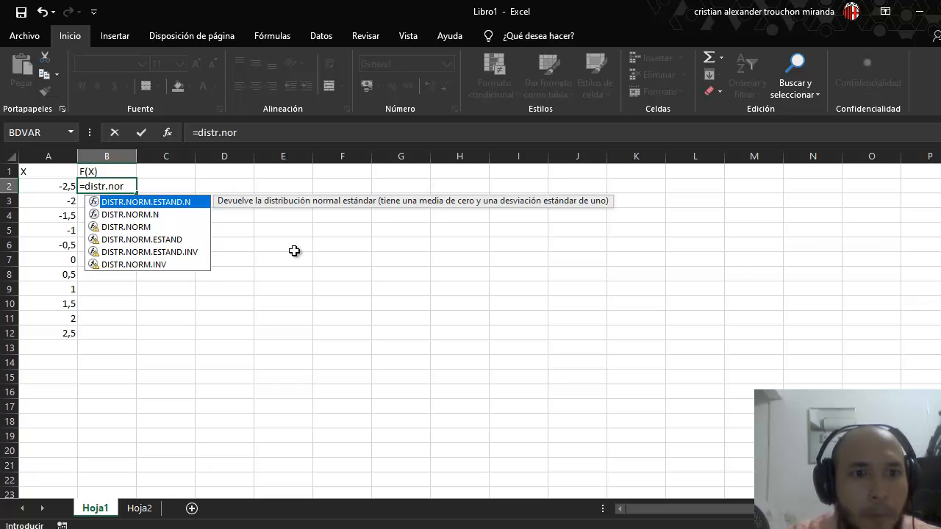
pyautogui.click(142, 217)
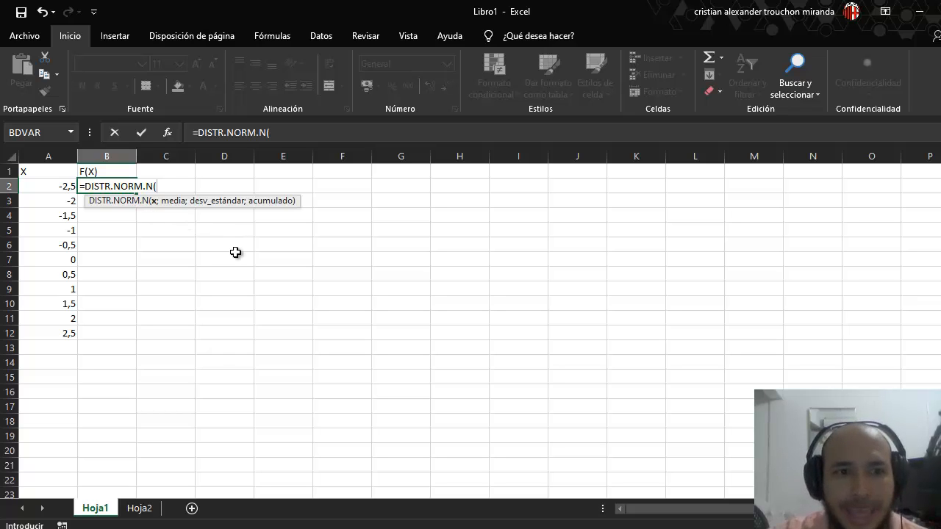
pyautogui.click(56, 187)
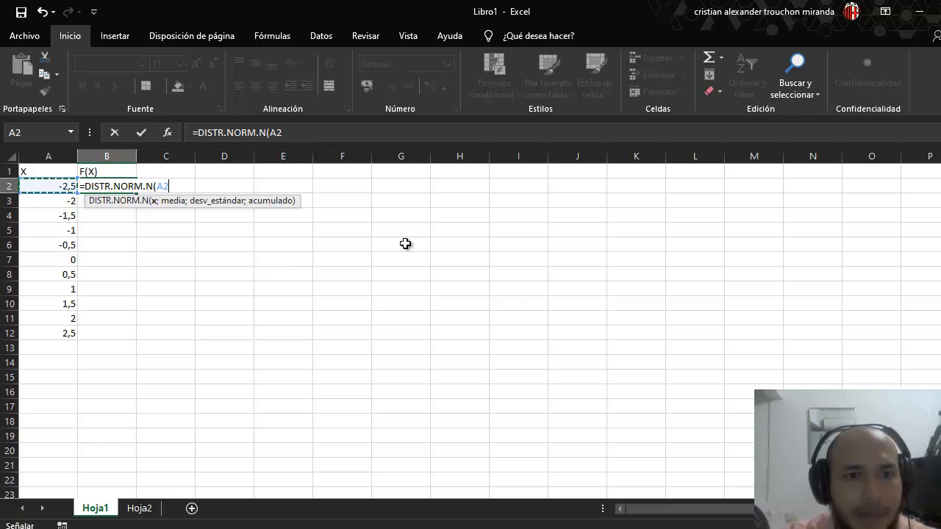
pyautogui.write(';0')
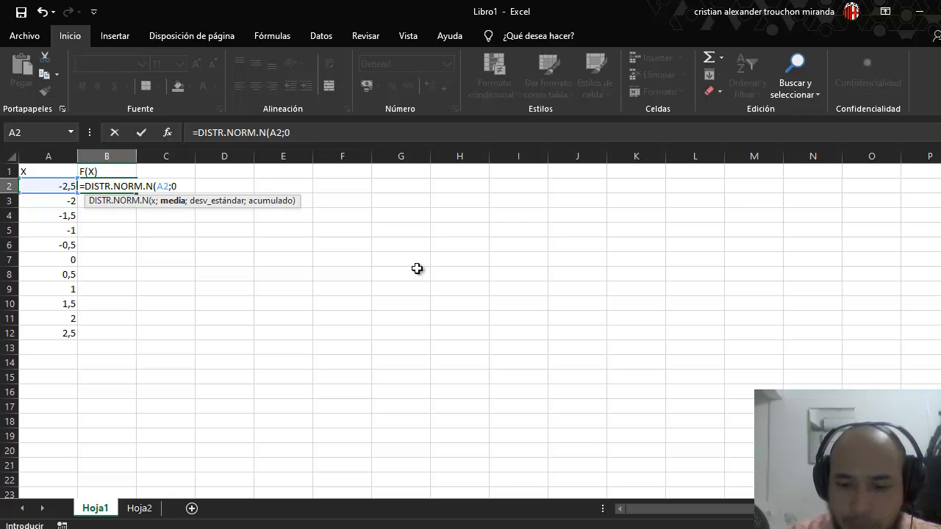
pyautogui.write(';1')
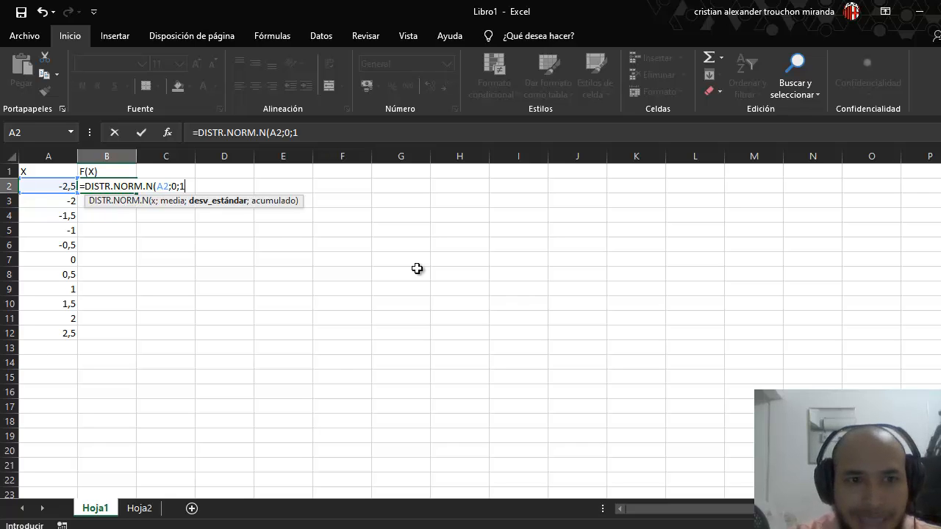
pyautogui.write(';0')
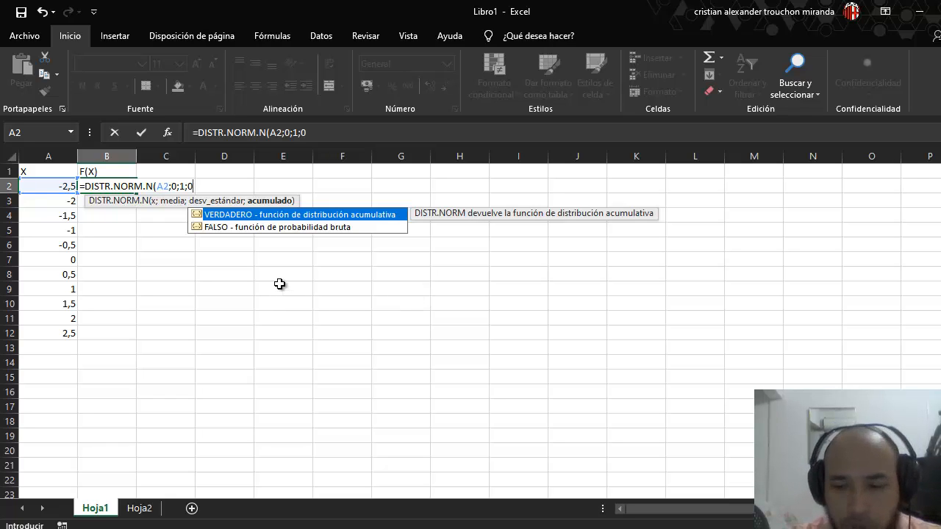
pyautogui.write(')')
pyautogui.press('Return')
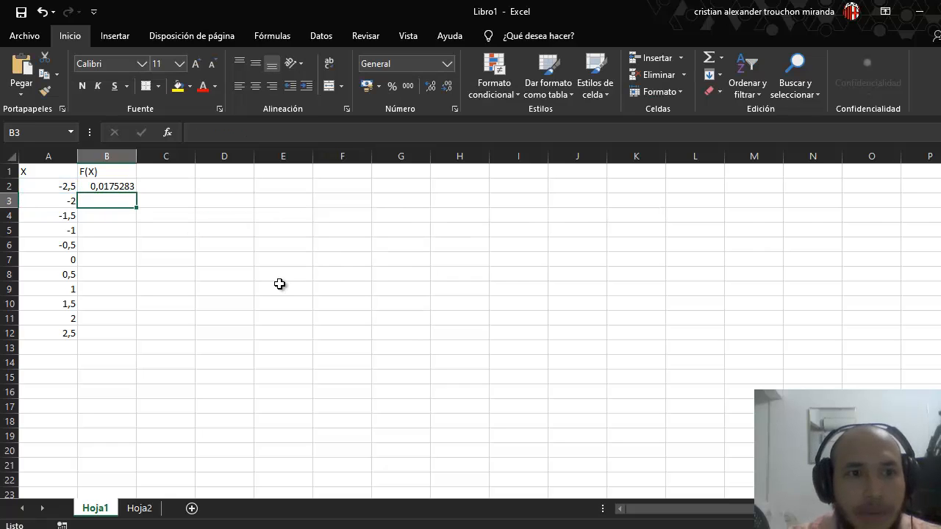
# Step: Copy the formula in B2 down through B12
pyautogui.click(126, 186)
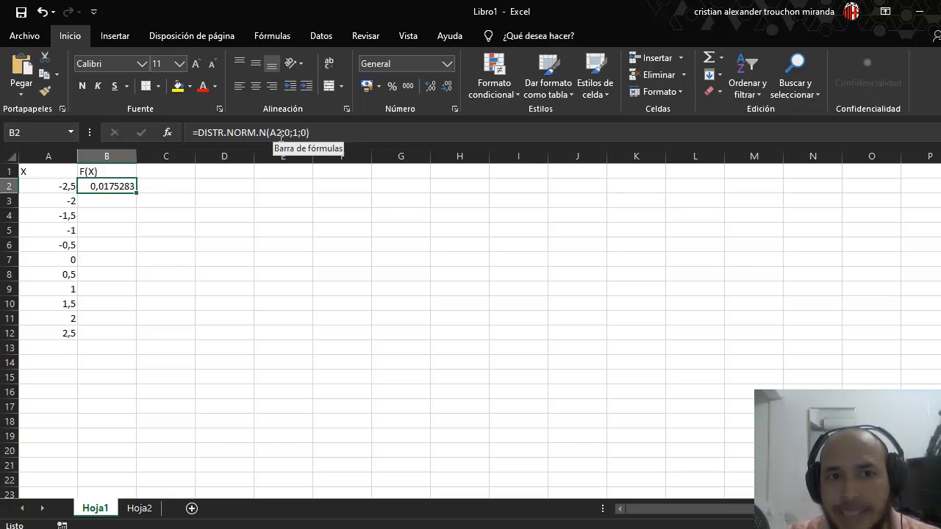
pyautogui.click(130, 214)
pyautogui.click(126, 186)
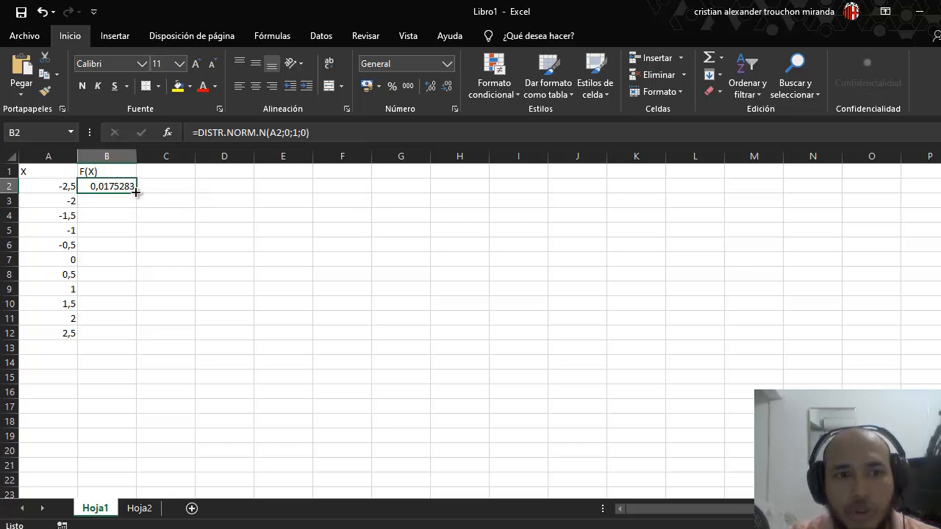
pyautogui.moveTo(136, 192); pyautogui.dragTo(142, 337)
pyautogui.click(163, 274)
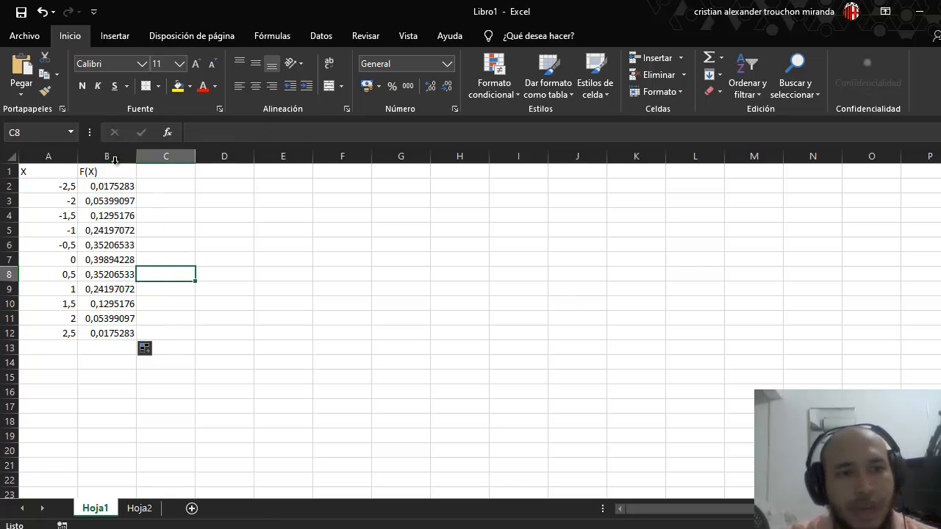
# Step: Insert a scatter chart with smooth lines and no markers from columns A and B
pyautogui.click(66, 156)
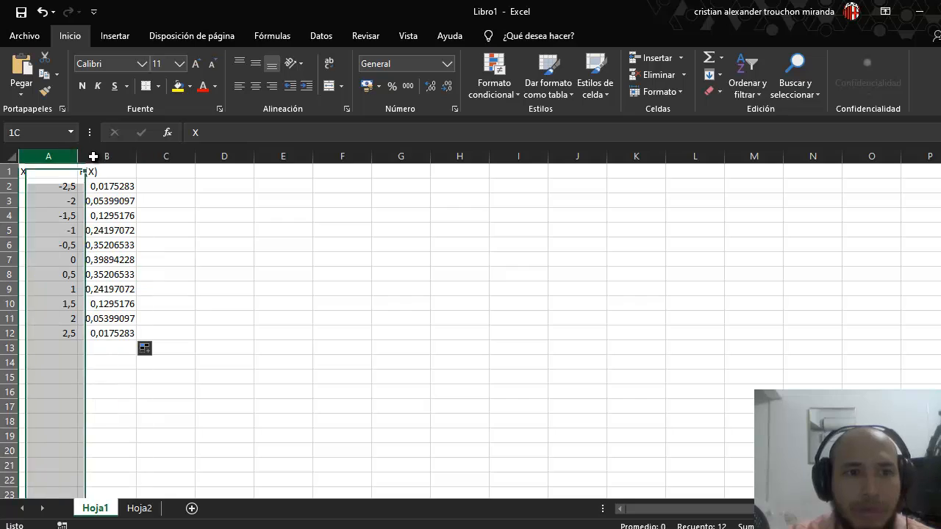
pyautogui.moveTo(94, 155); pyautogui.dragTo(106, 156)
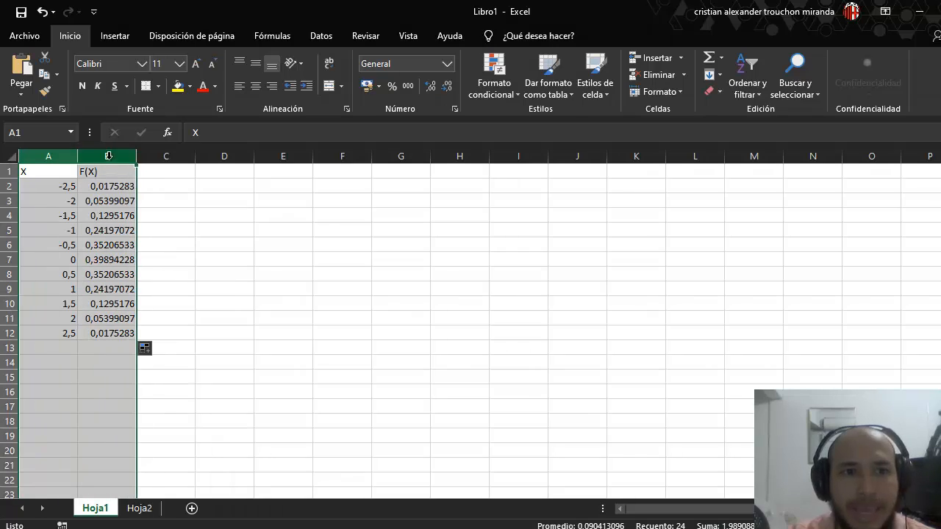
pyautogui.click(118, 38)
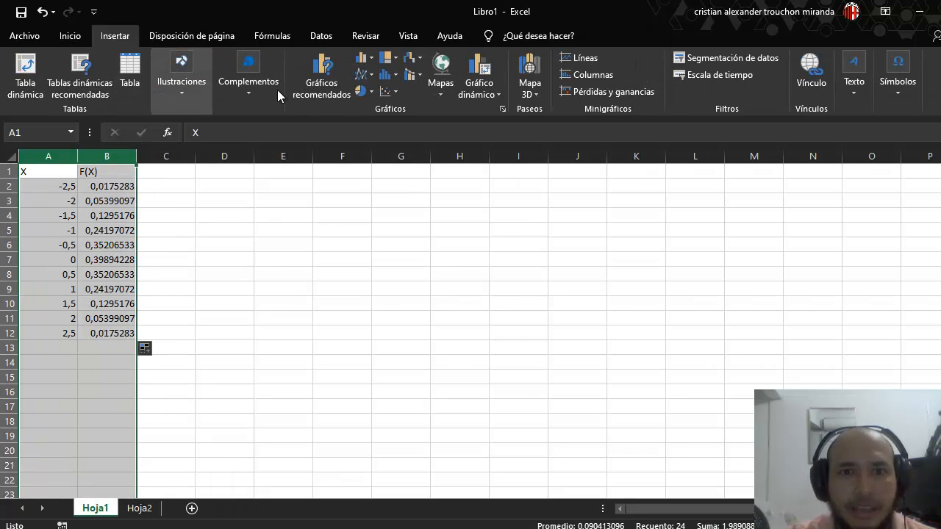
pyautogui.click(387, 94)
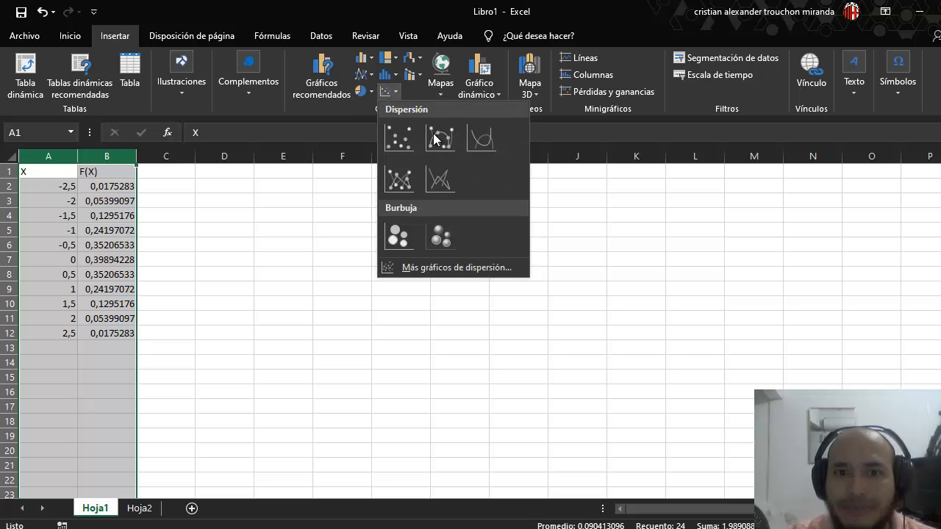
pyautogui.click(491, 144)
# Step: Move the chart next to the data table and enlarge it to span about D2 to K19
pyautogui.moveTo(541, 231); pyautogui.dragTo(423, 192)
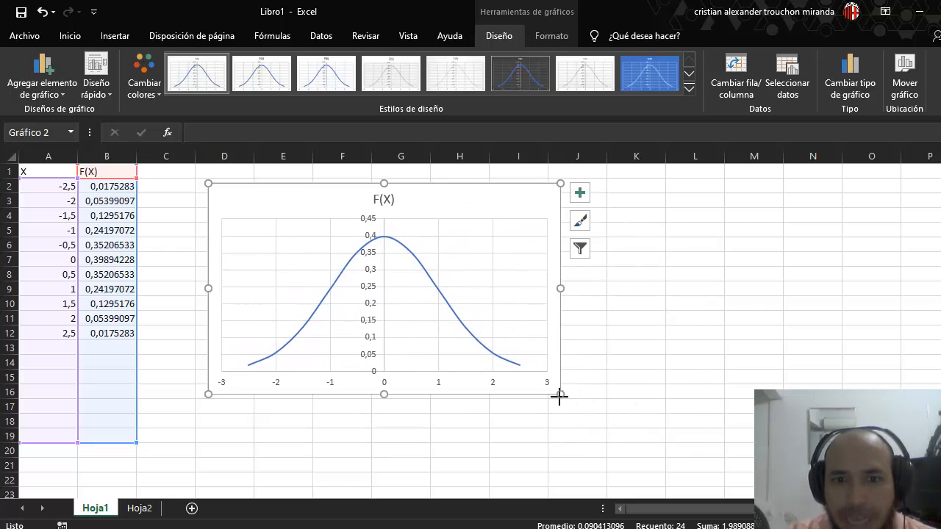
pyautogui.moveTo(559, 396); pyautogui.dragTo(667, 435)
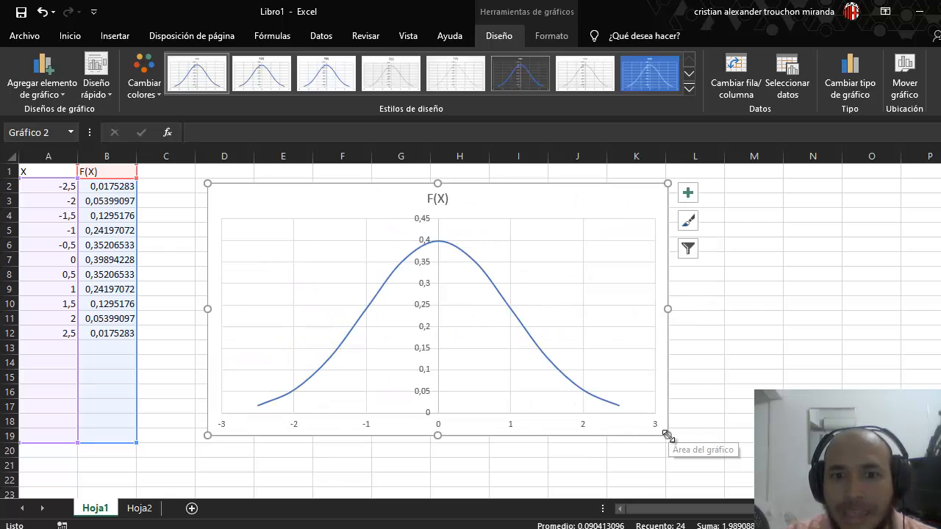
pyautogui.click(740, 351)
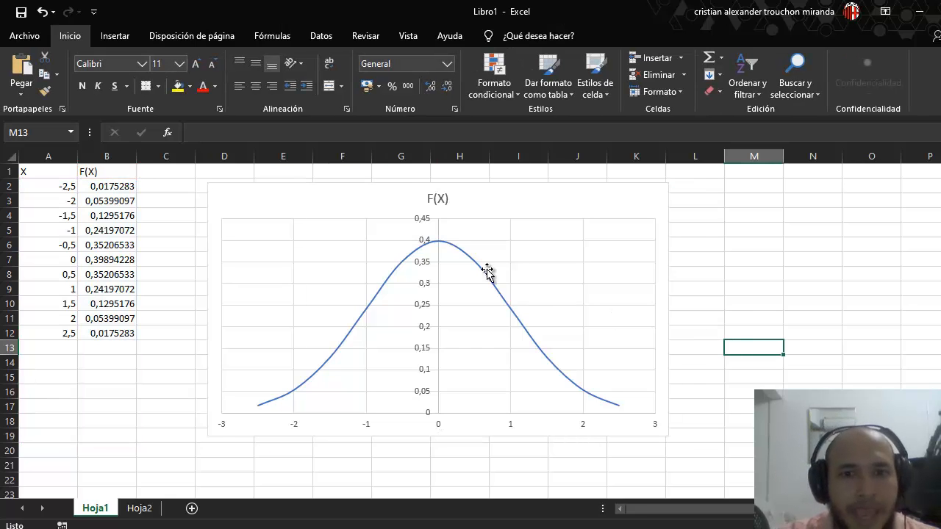
# Step: Delete the vertical axis labels from the F(X) chart
pyautogui.click(441, 271)
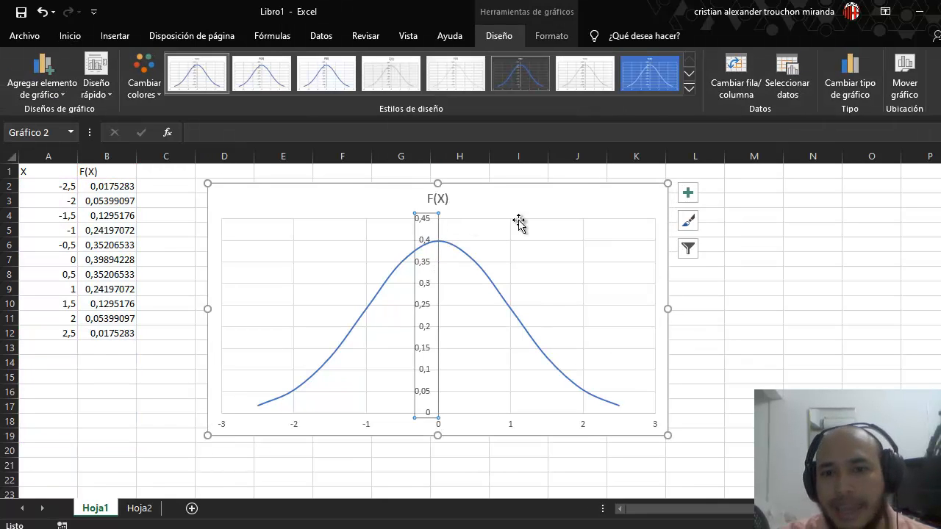
pyautogui.click(830, 293)
pyautogui.click(437, 228)
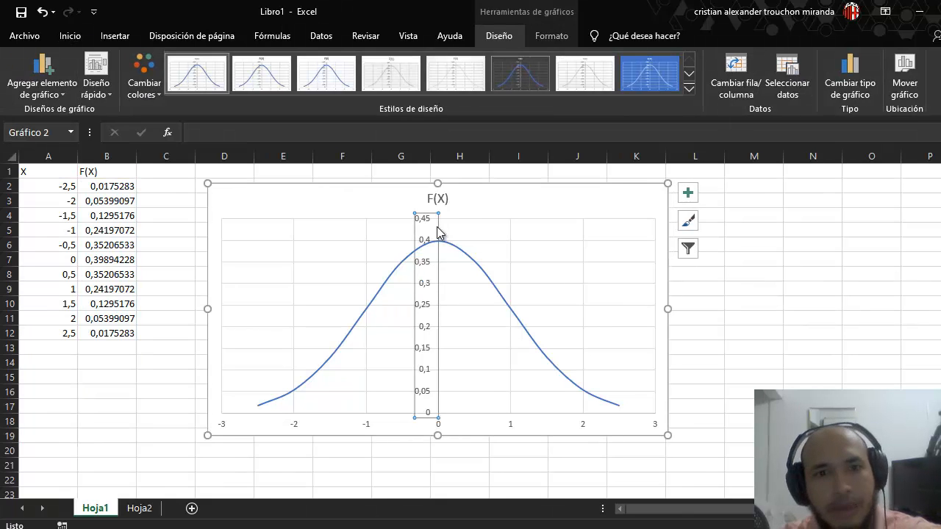
pyautogui.press('Delete')
pyautogui.click(794, 332)
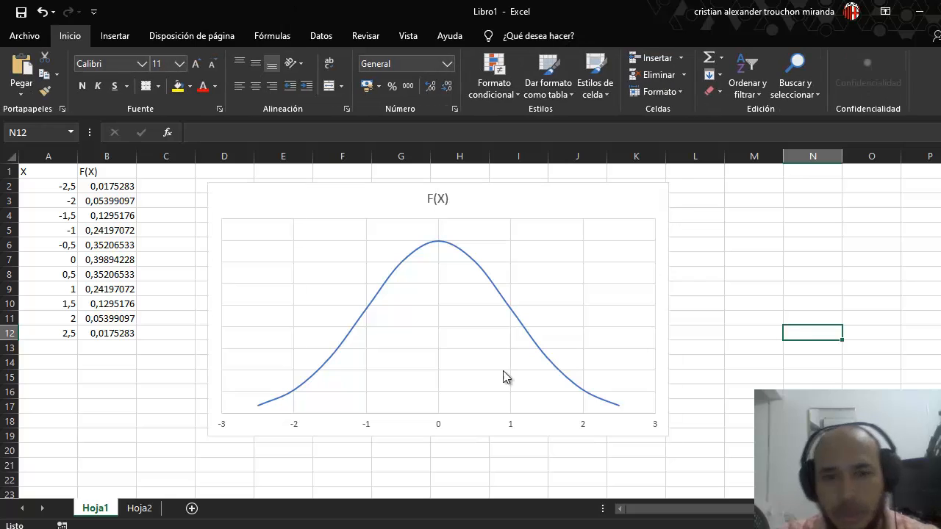
# Step: Extend the X series down to 5 in A17 and copy the F(X) formula from B12 down through B17
pyautogui.click(62, 347)
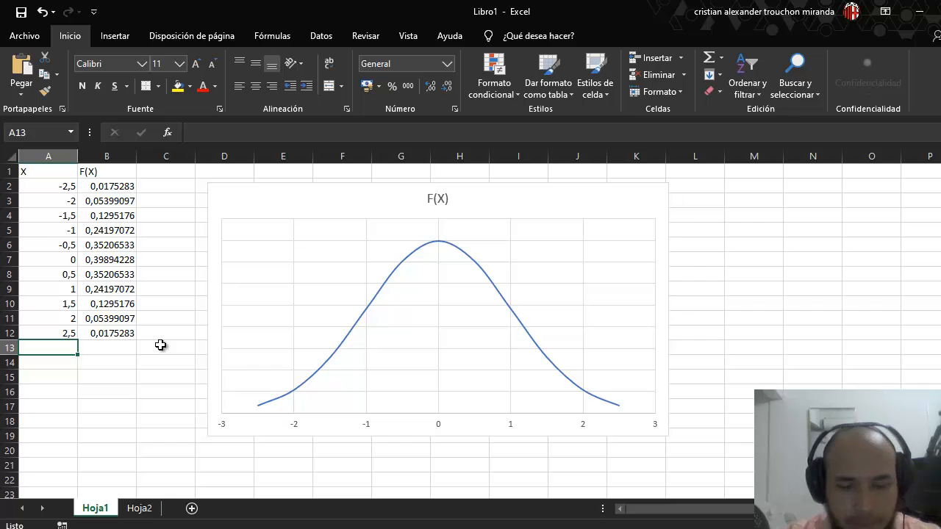
pyautogui.moveTo(69, 322); pyautogui.dragTo(78, 416)
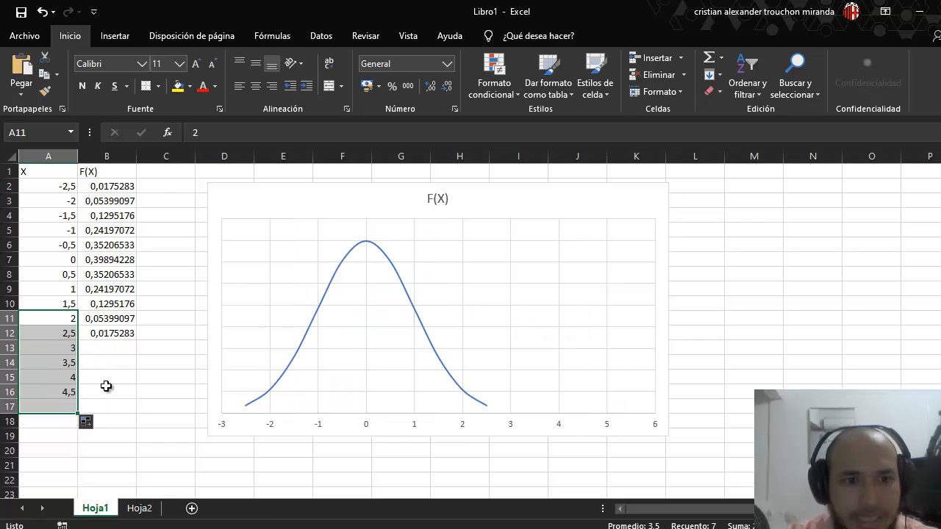
pyautogui.click(108, 322)
pyautogui.click(122, 333)
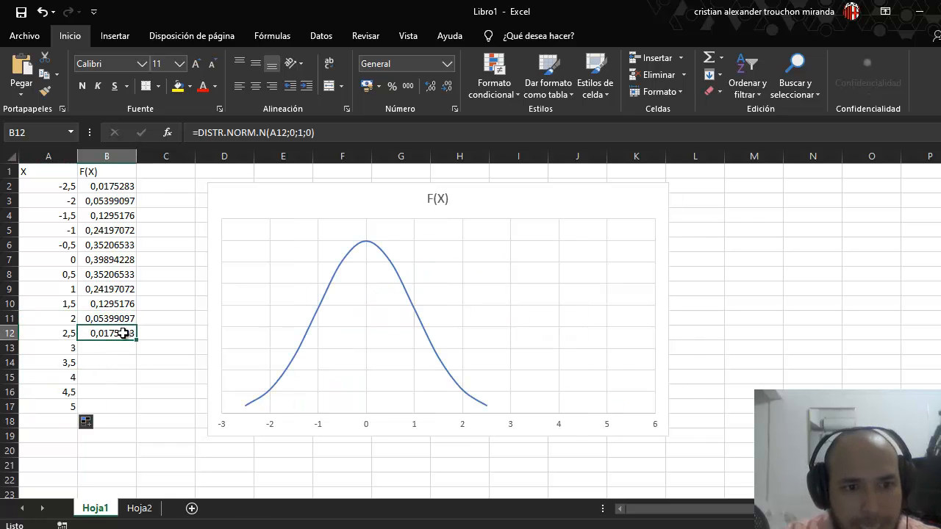
pyautogui.moveTo(136, 342); pyautogui.dragTo(136, 414)
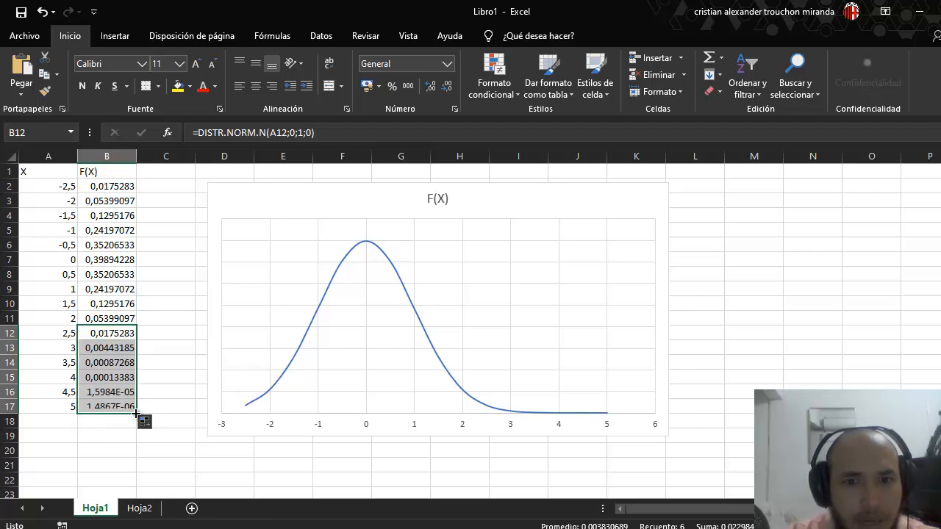
pyautogui.click(786, 377)
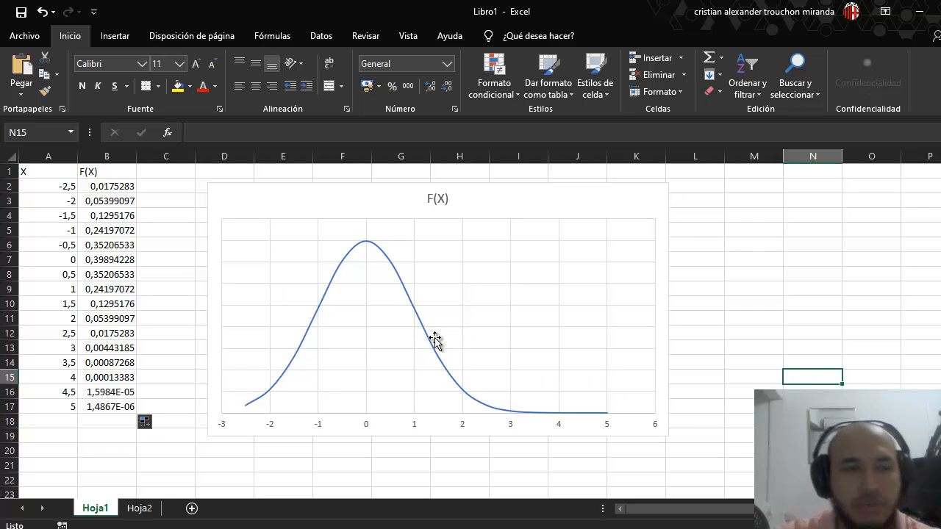
# Step: Undo the last fill of the F(X) formula below B12
pyautogui.click(40, 13)
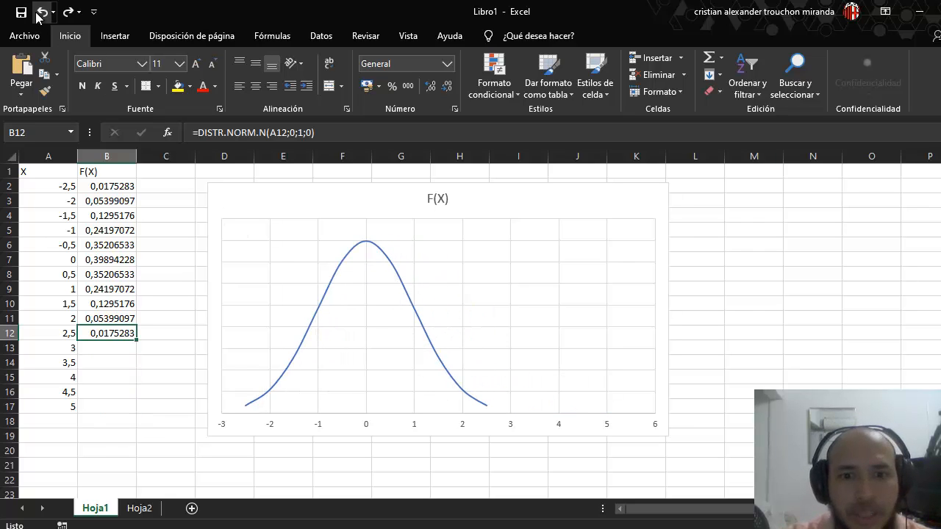
pyautogui.click(765, 347)
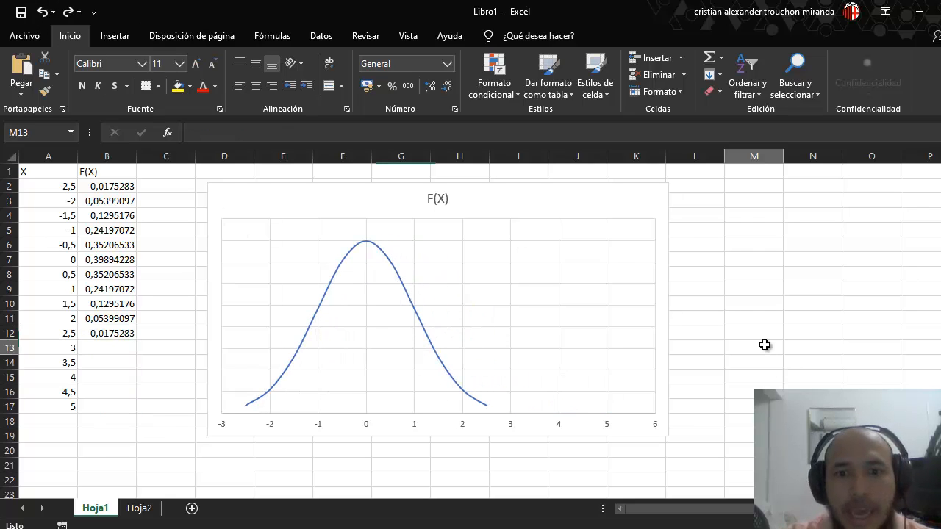
pyautogui.click(508, 325)
pyautogui.click(578, 209)
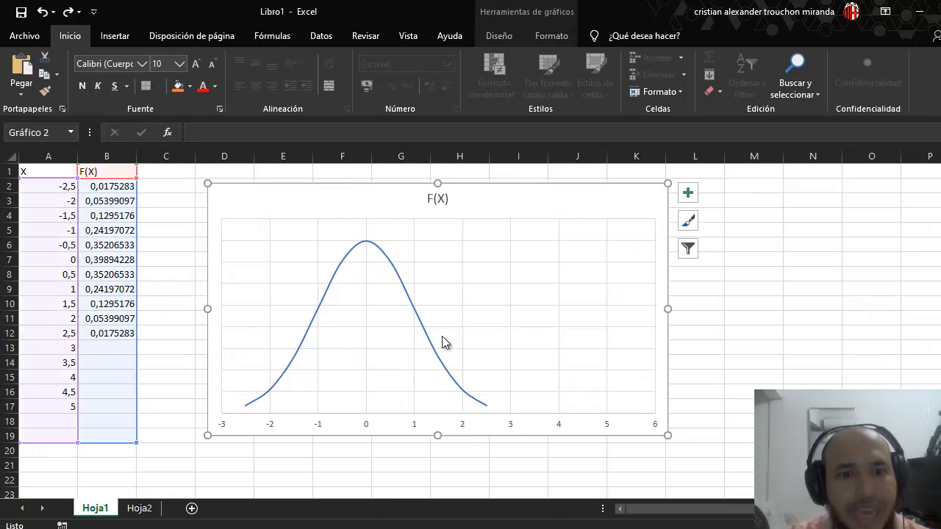
pyautogui.click(416, 429)
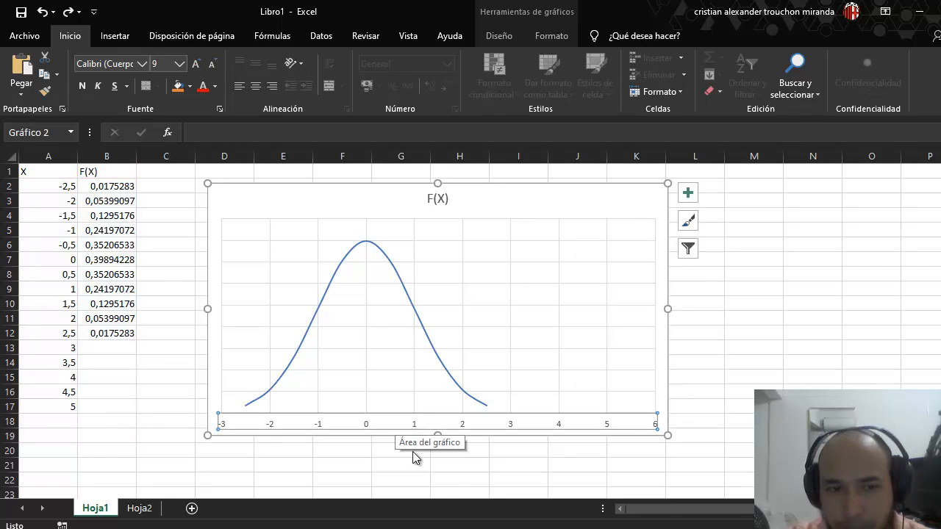
pyautogui.click(452, 480)
# Step: Clear the X values 3 to 5 from cells A13 to A17
pyautogui.click(70, 405)
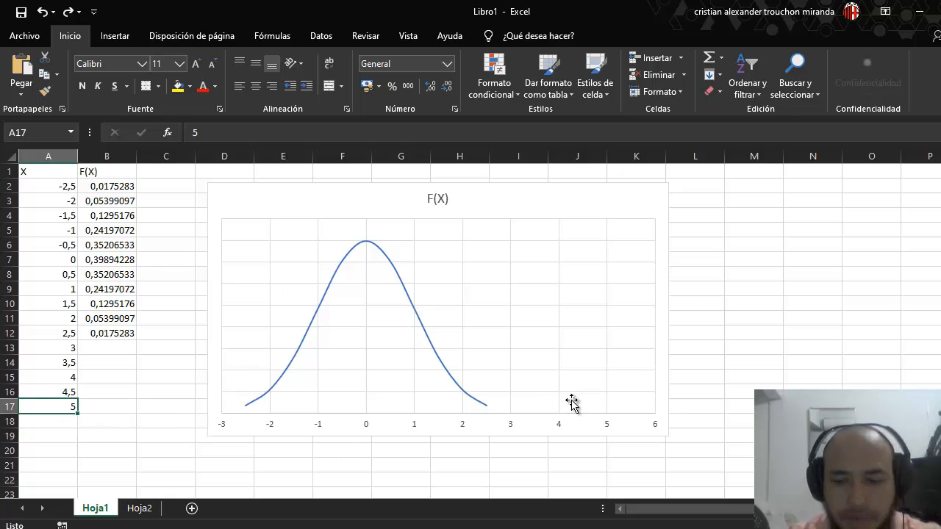
pyautogui.press('BackSpace')
pyautogui.press('Up')
pyautogui.press('BackSpace')
pyautogui.press('Up')
pyautogui.press('Up')
pyautogui.press('BackSpace')
pyautogui.press('Up')
pyautogui.press('BackSpace')
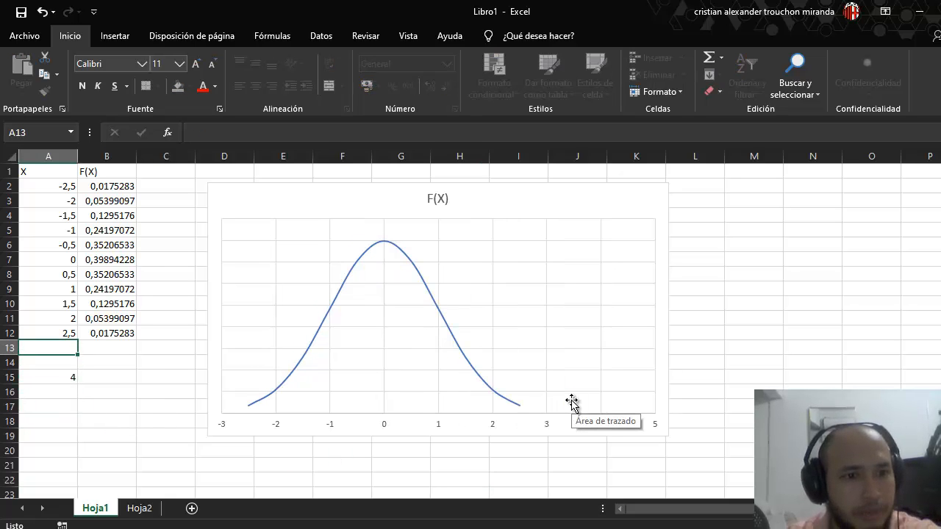
pyautogui.press('Down')
pyautogui.press('Down')
pyautogui.press('BackSpace')
pyautogui.press('Up')
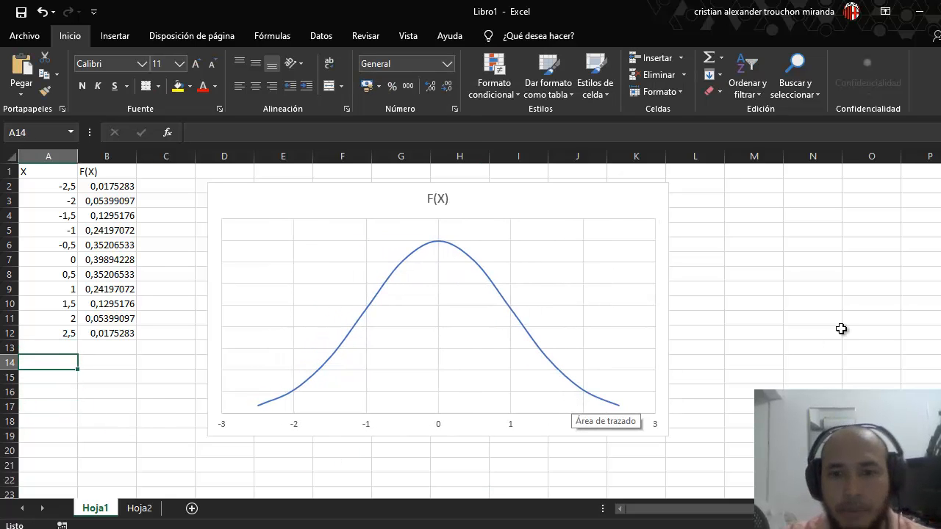
# Step: Enlarge the chart to span about D2 to O21 and set the horizontal axis major unit to 0,5
pyautogui.click(450, 423)
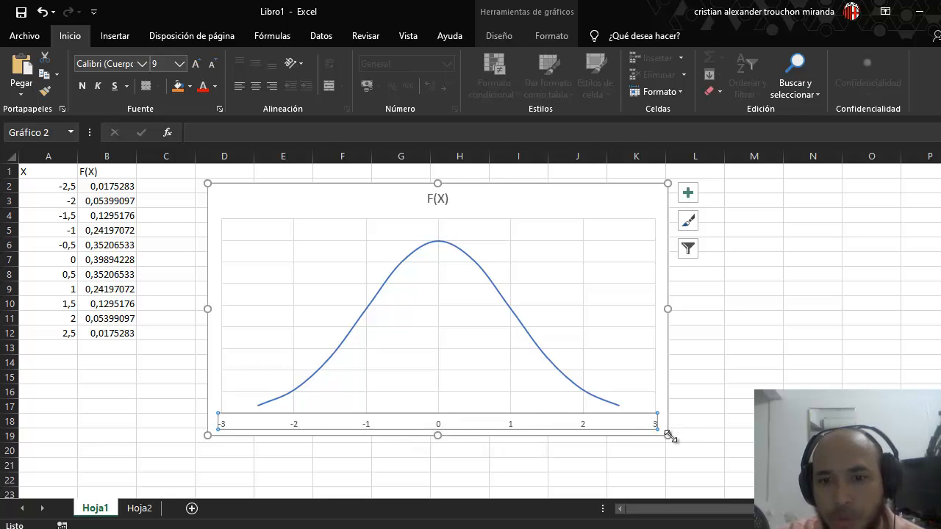
pyautogui.moveTo(667, 435); pyautogui.dragTo(901, 461)
pyautogui.click(450, 446)
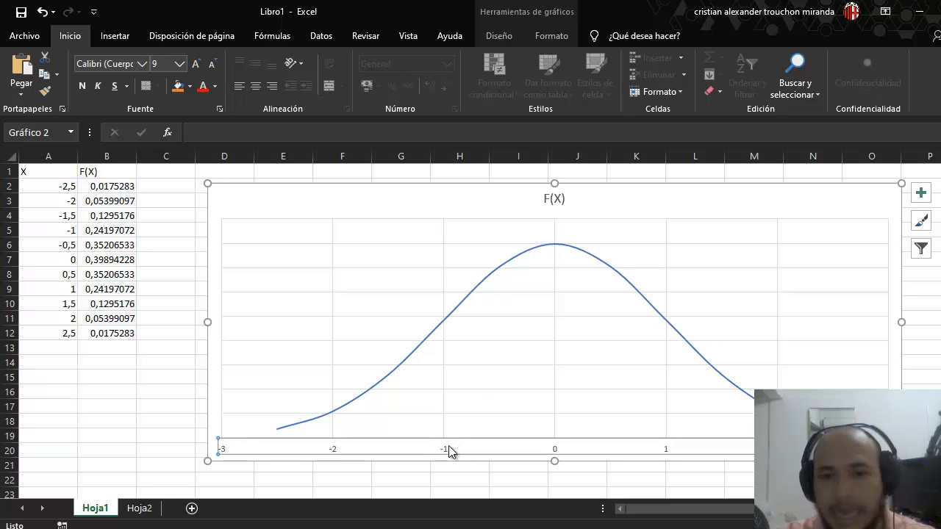
pyautogui.rightClick(450, 450)
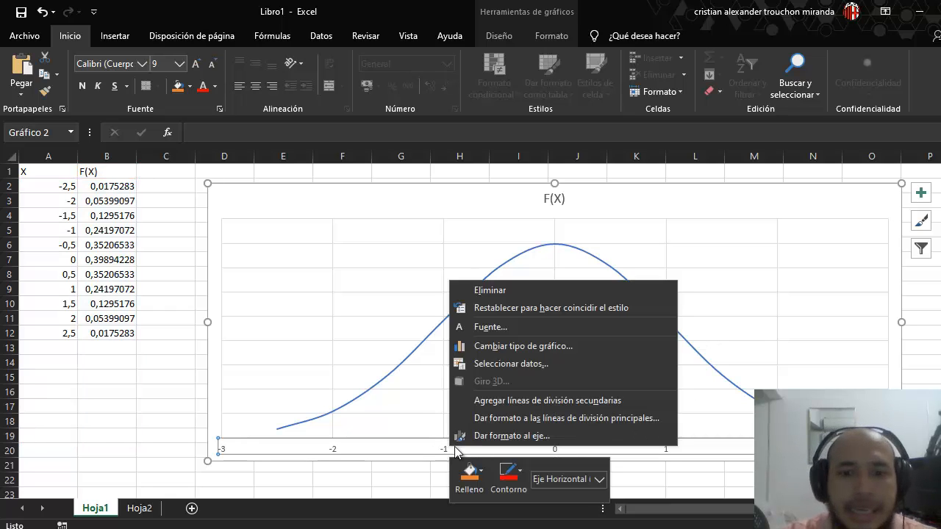
pyautogui.click(533, 439)
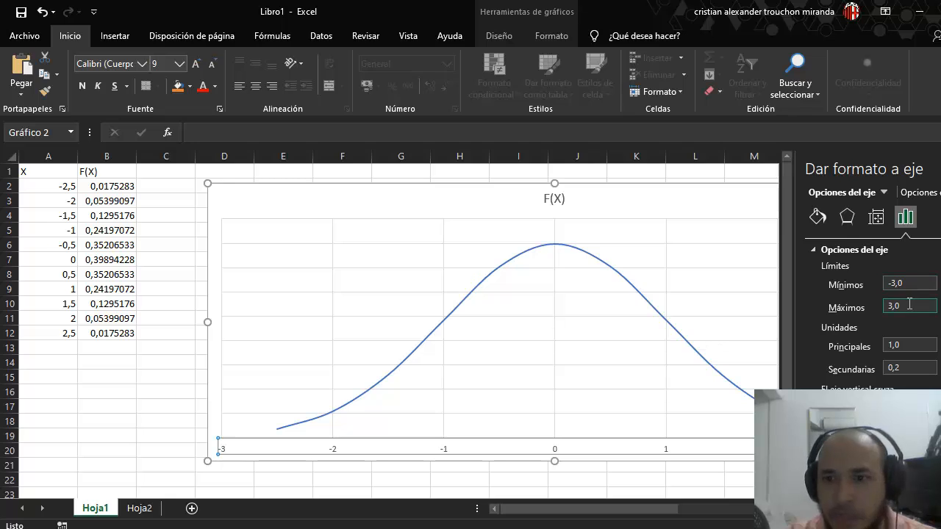
pyautogui.click(910, 346)
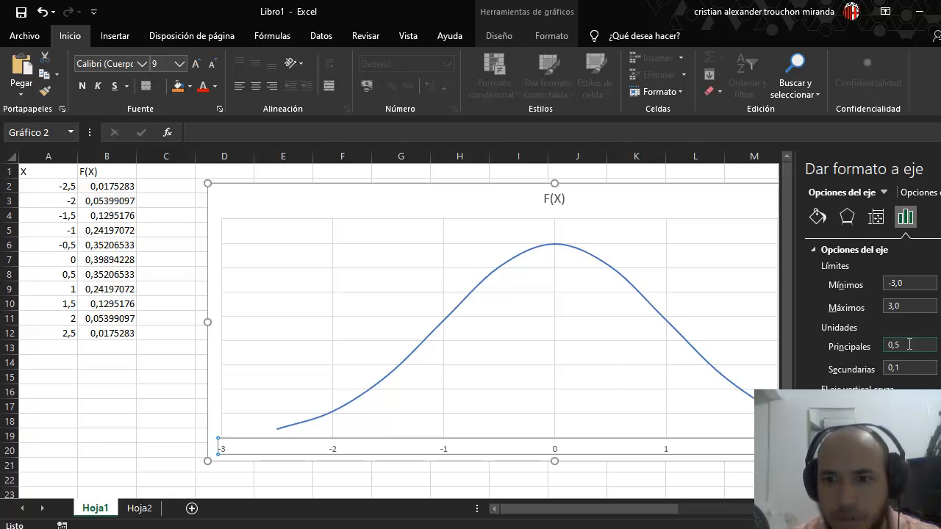
pyautogui.press('Return')
pyautogui.click(653, 481)
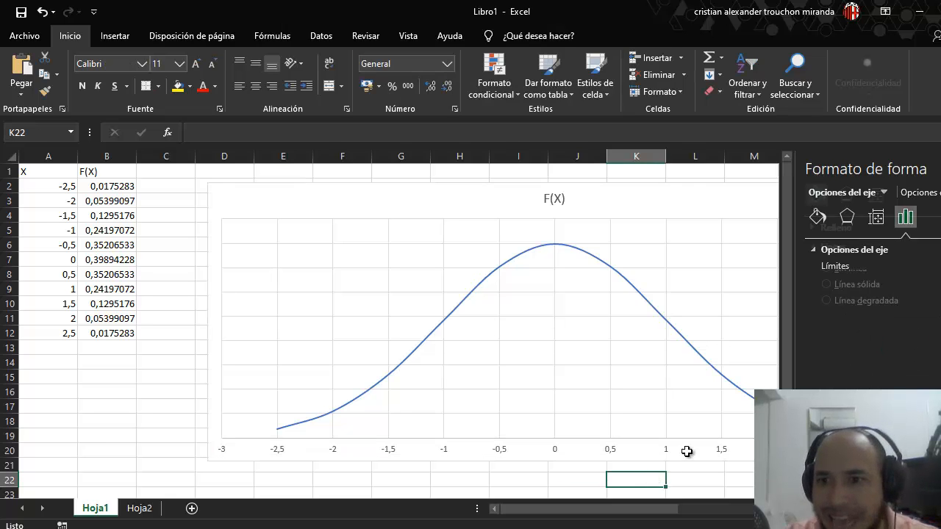
pyautogui.click(939, 169)
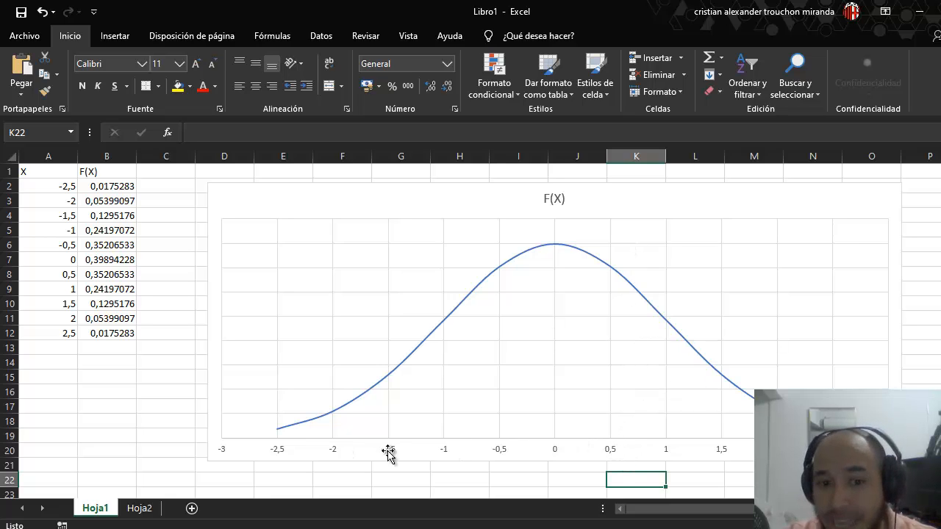
# Step: Move the chart slightly up and to the left so its upper-left corner sits in cell C1
pyautogui.click(556, 453)
pyautogui.click(570, 491)
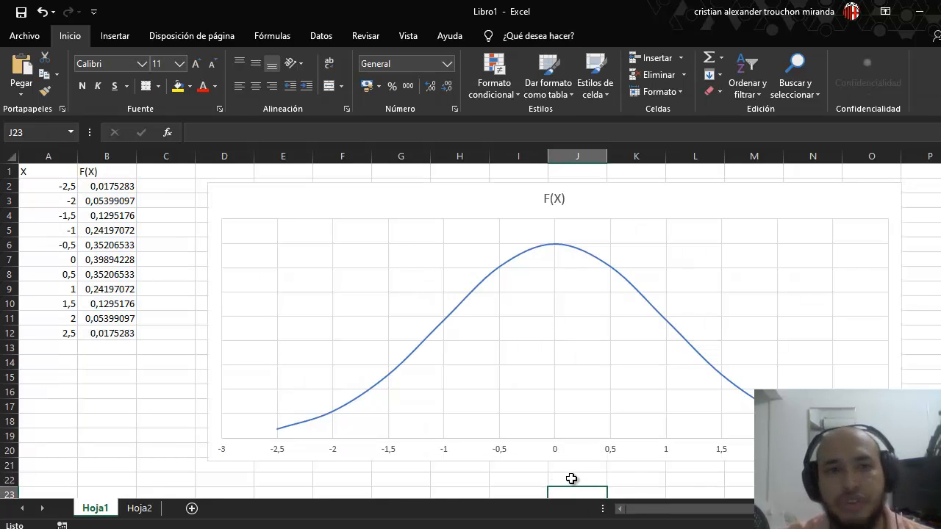
pyautogui.click(654, 191)
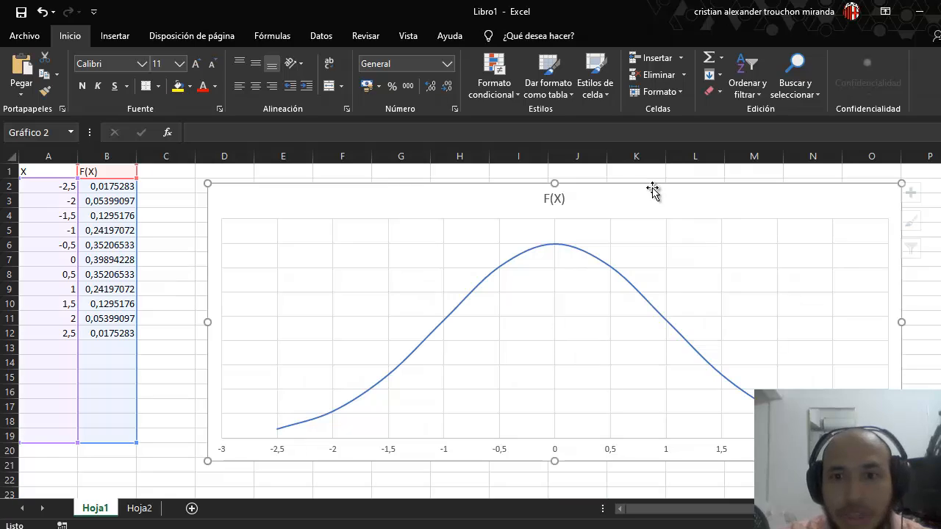
pyautogui.moveTo(654, 191); pyautogui.dragTo(629, 175)
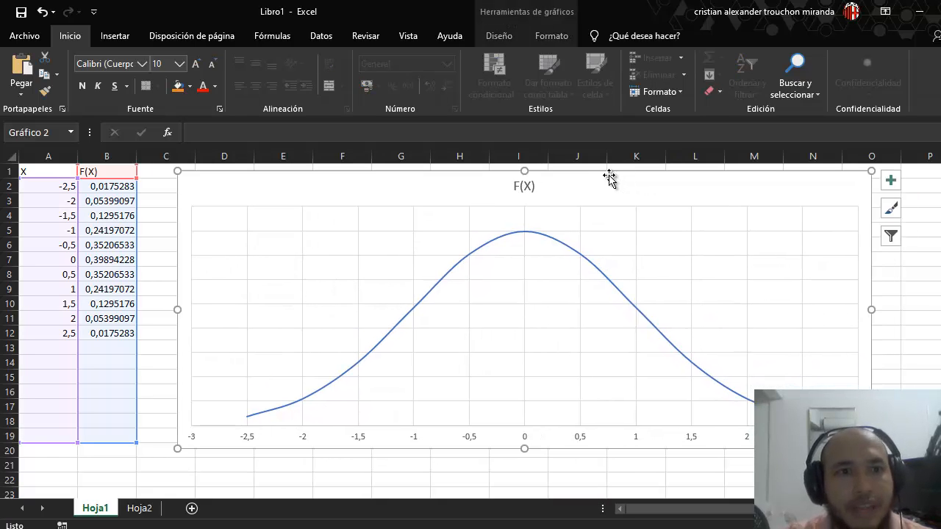
pyautogui.click(113, 37)
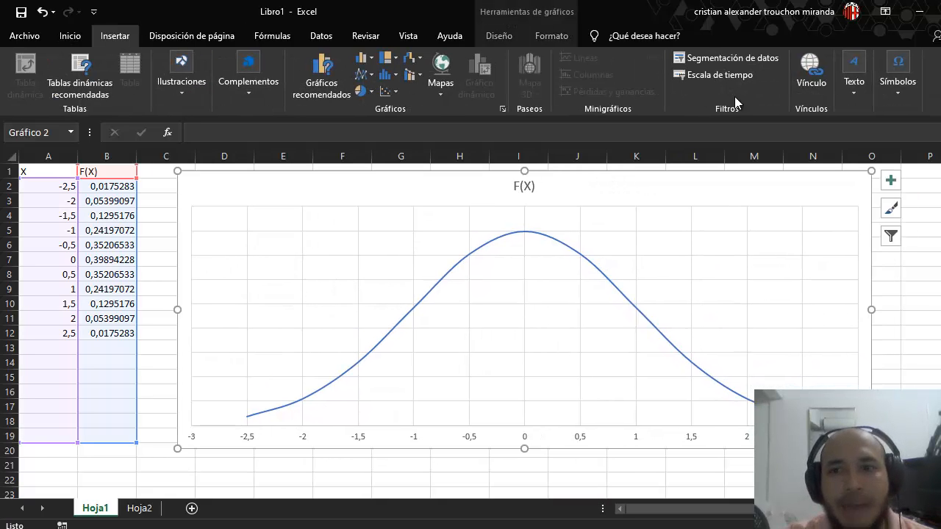
pyautogui.click(855, 92)
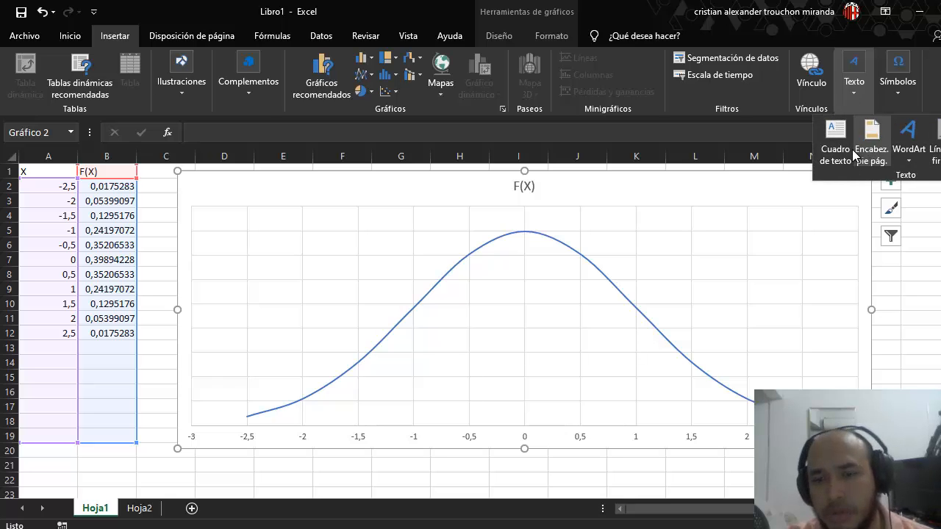
pyautogui.click(910, 162)
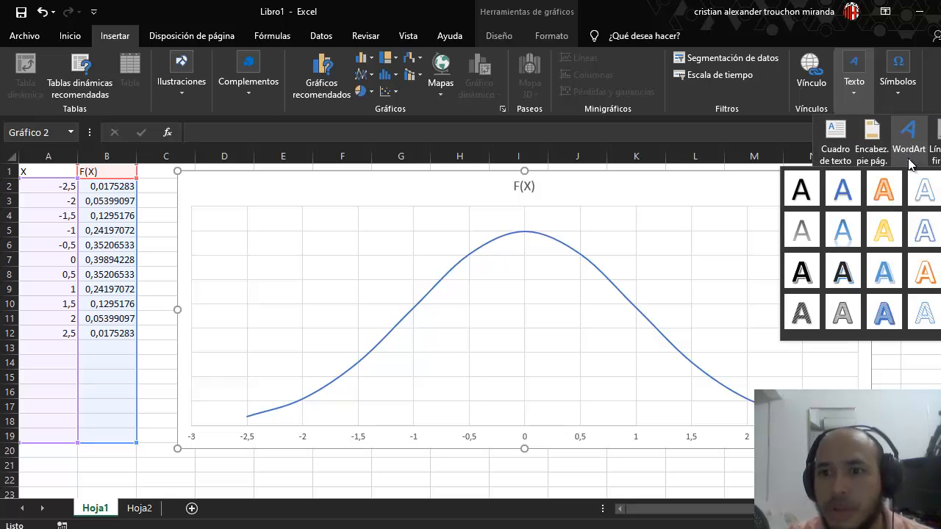
pyautogui.click(844, 142)
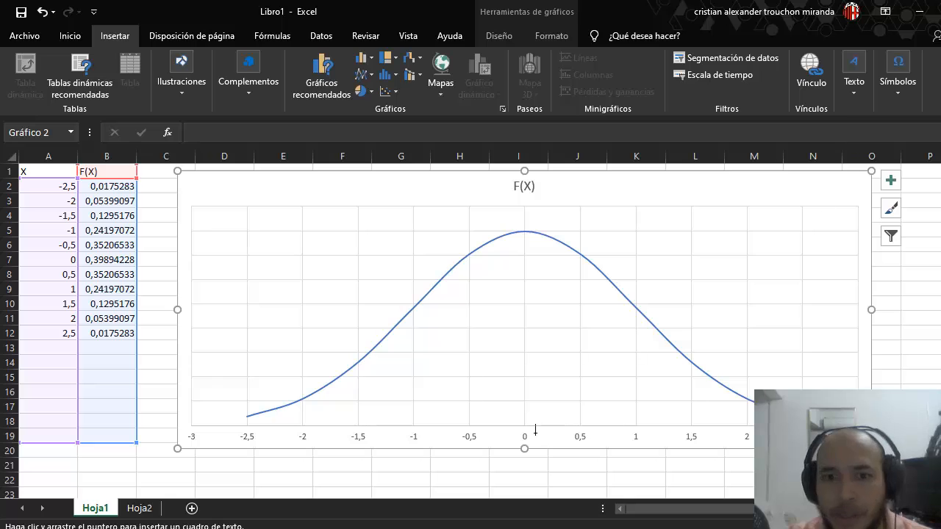
pyautogui.moveTo(503, 447); pyautogui.dragTo(544, 466)
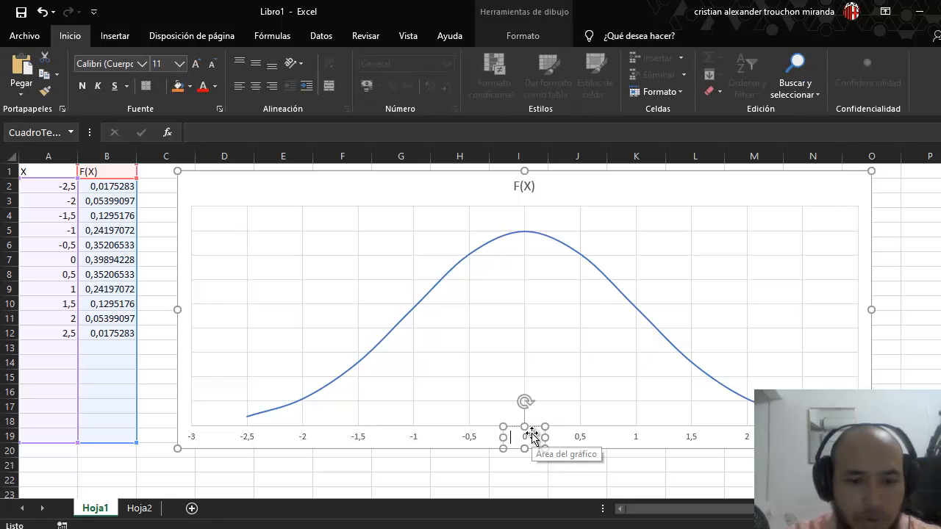
pyautogui.write('45')
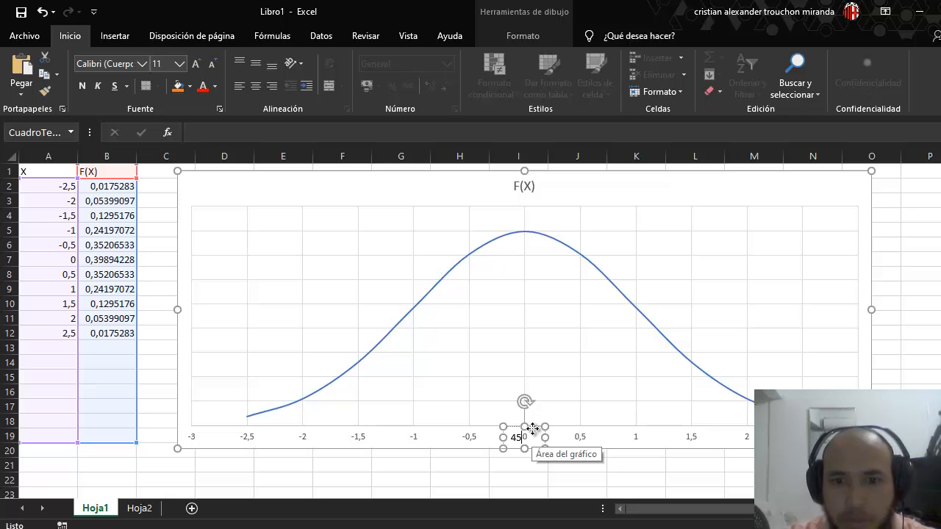
pyautogui.press('Escape')
pyautogui.click(510, 433)
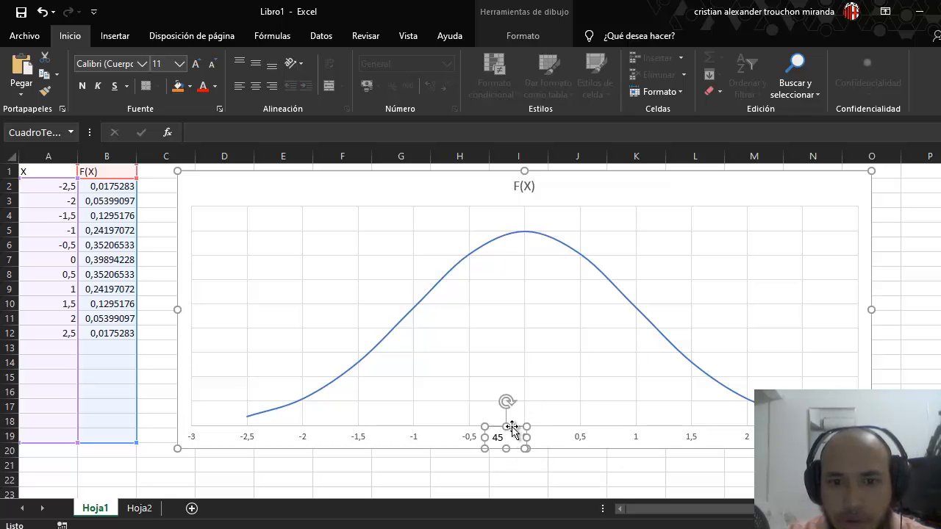
pyautogui.moveTo(510, 429); pyautogui.dragTo(528, 454)
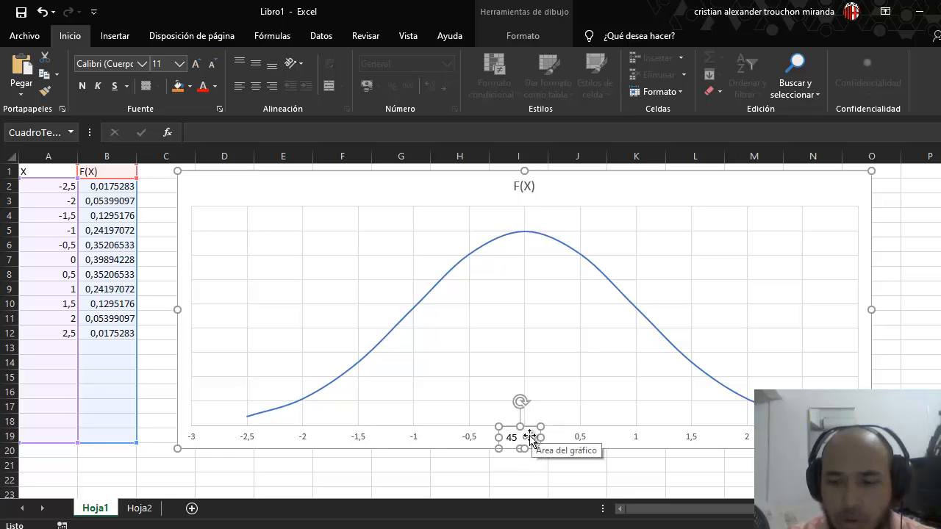
pyautogui.press('Delete')
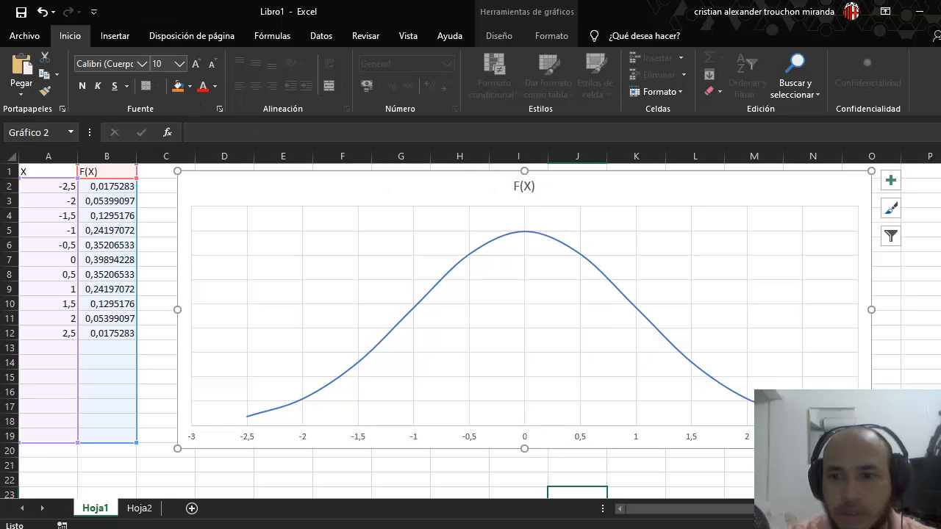
# Step: Insert a small text box just below the 0 label of the chart's horizontal axis and enter 45 in it
pyautogui.click(920, 376)
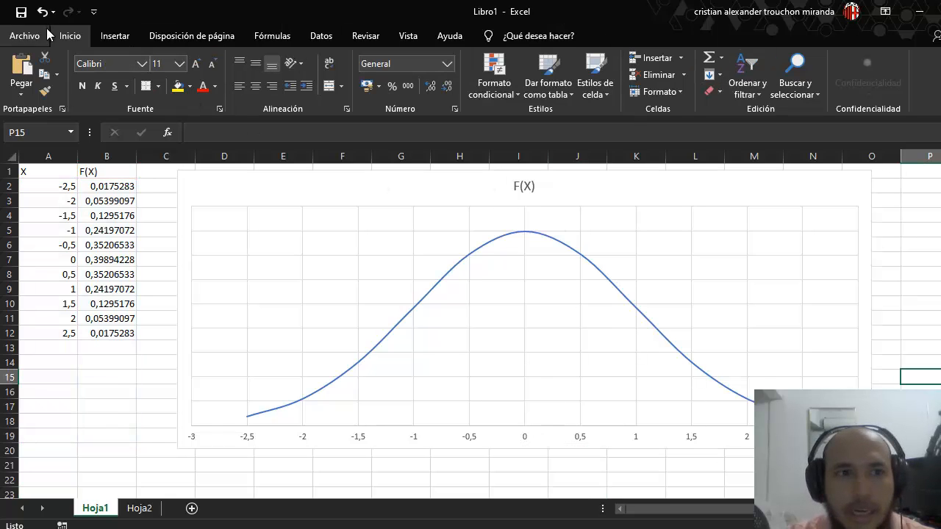
pyautogui.click(119, 35)
pyautogui.click(849, 88)
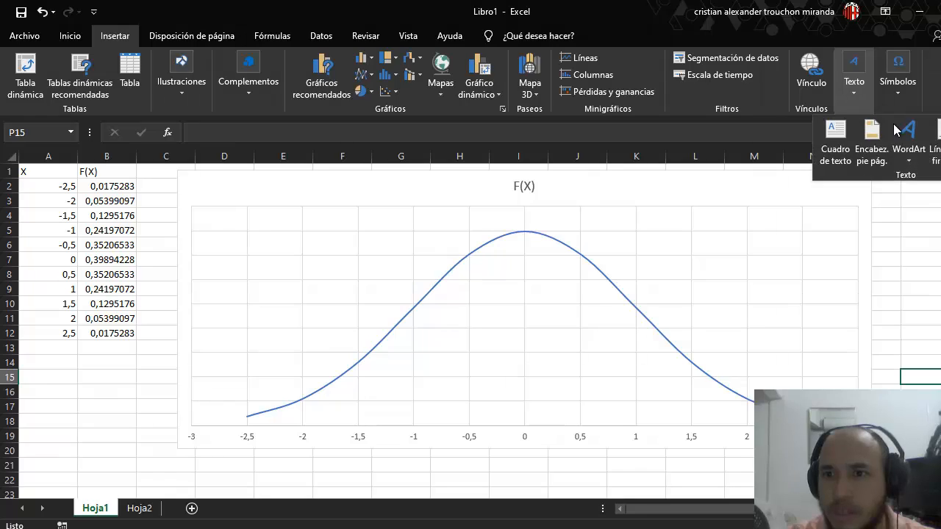
pyautogui.click(836, 143)
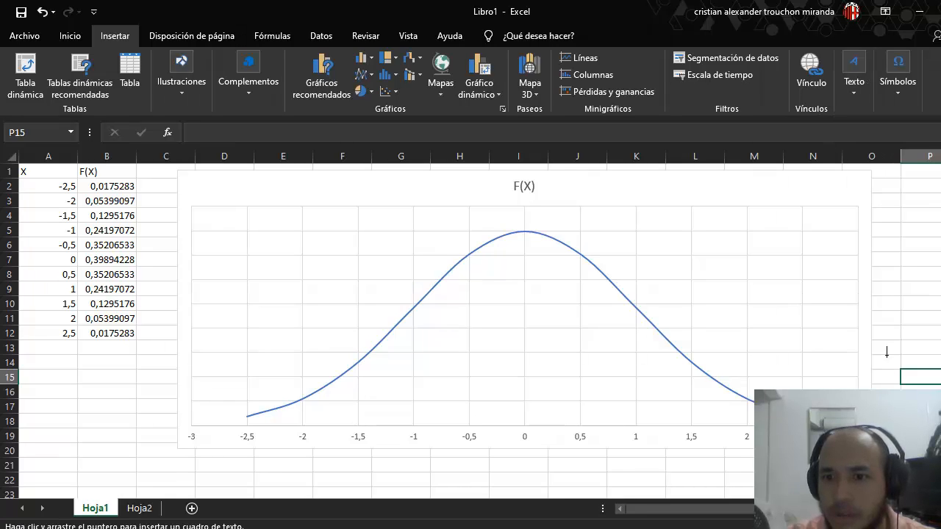
pyautogui.moveTo(513, 460)
pyautogui.mouseDown()
pyautogui.moveTo(552, 478)
pyautogui.moveTo(541, 478)
pyautogui.moveTo(531, 449)
pyautogui.mouseUp()
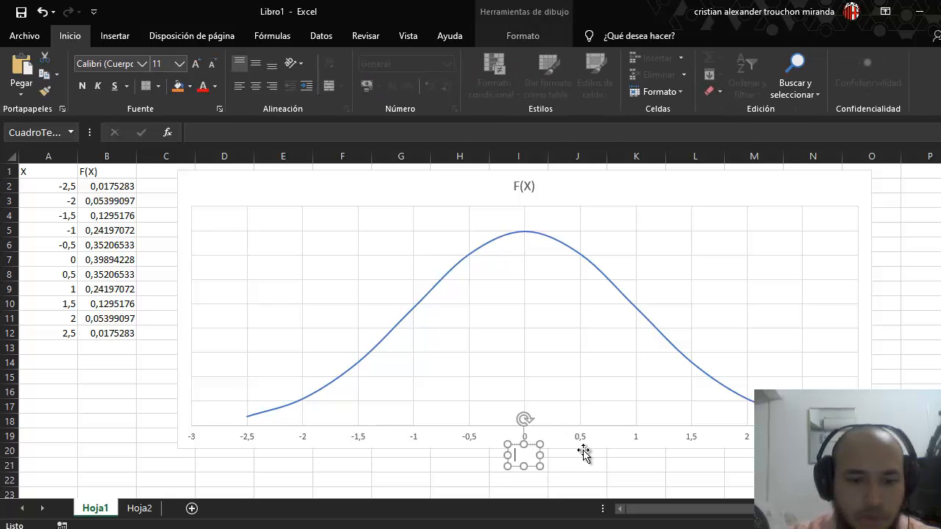
pyautogui.write('45')
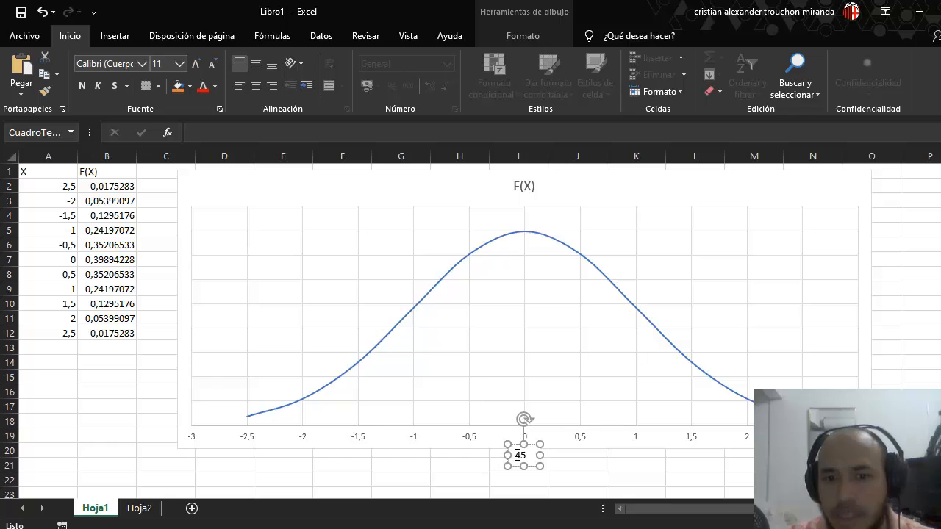
# Step: Center the text in the 45 text box and nudge the box slightly up toward the axis label
pyautogui.doubleClick(520, 455)
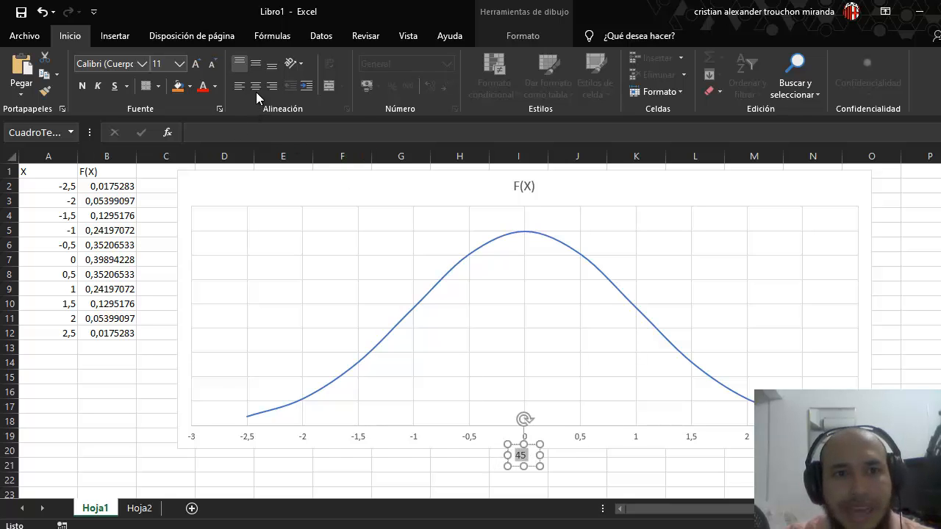
pyautogui.click(595, 468)
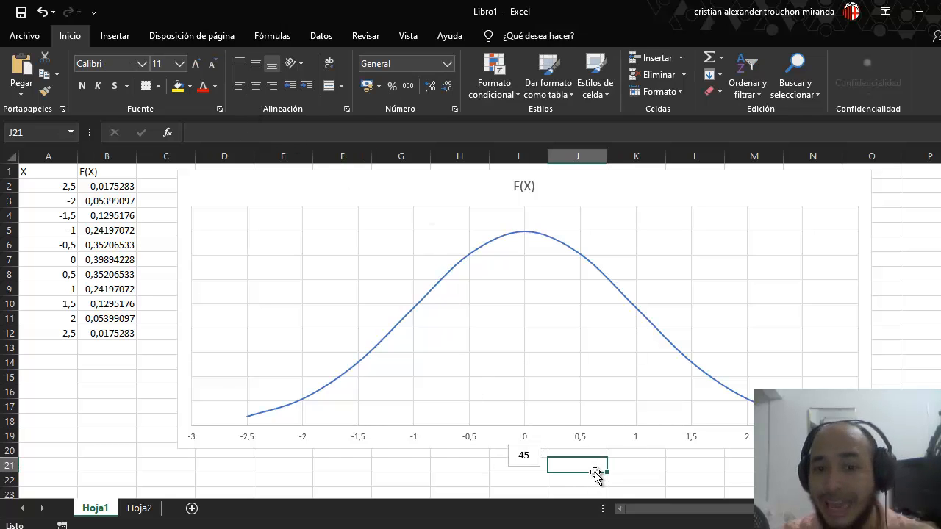
pyautogui.click(528, 448)
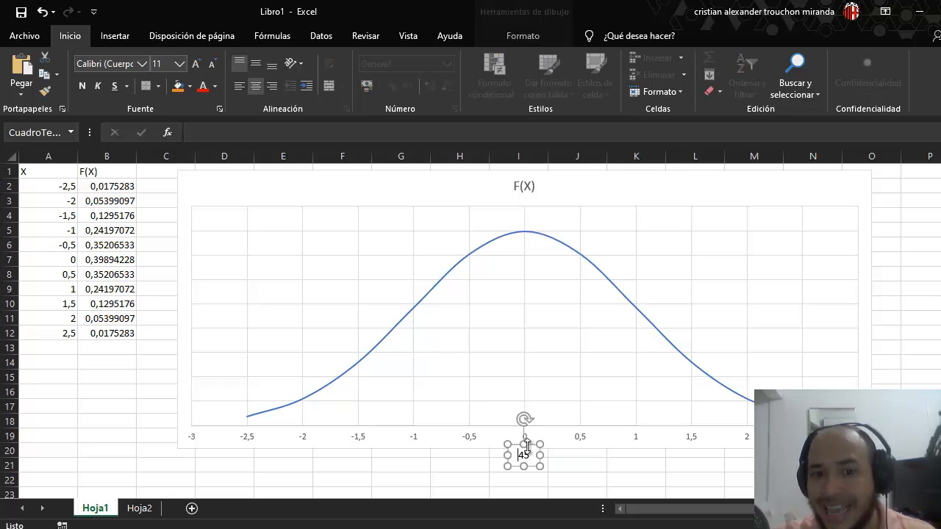
pyautogui.moveTo(532, 439); pyautogui.dragTo(532, 436)
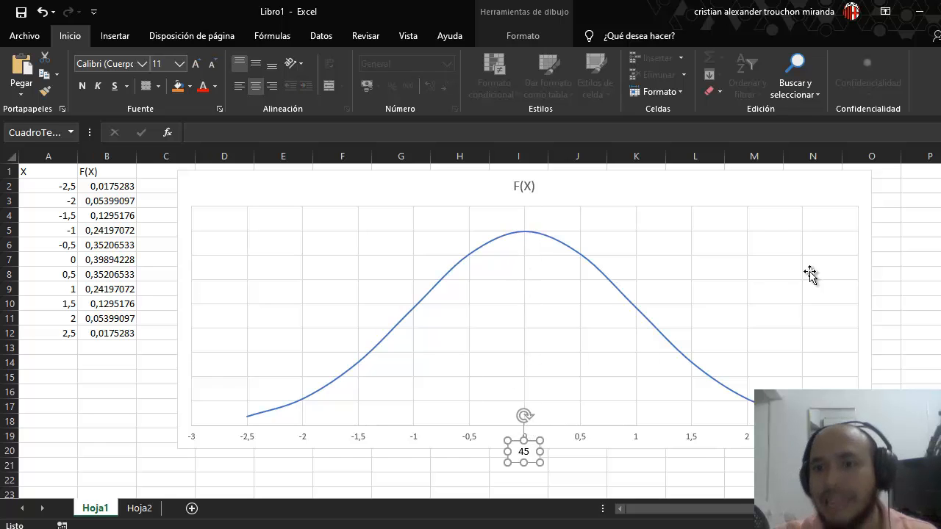
pyautogui.click(892, 259)
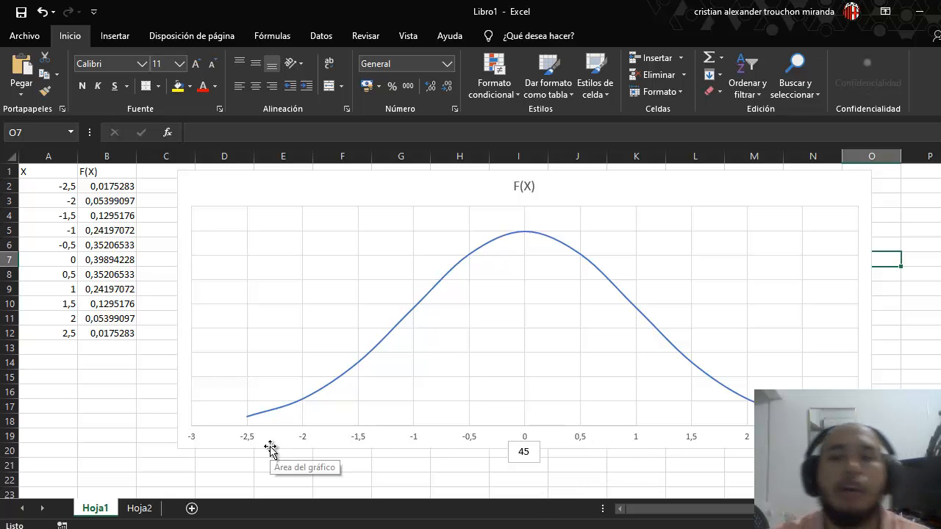
# Step: On sheet Hoja2, enter the headers x in A1 and f(x) in B1
pyautogui.click(138, 508)
pyautogui.click(62, 176)
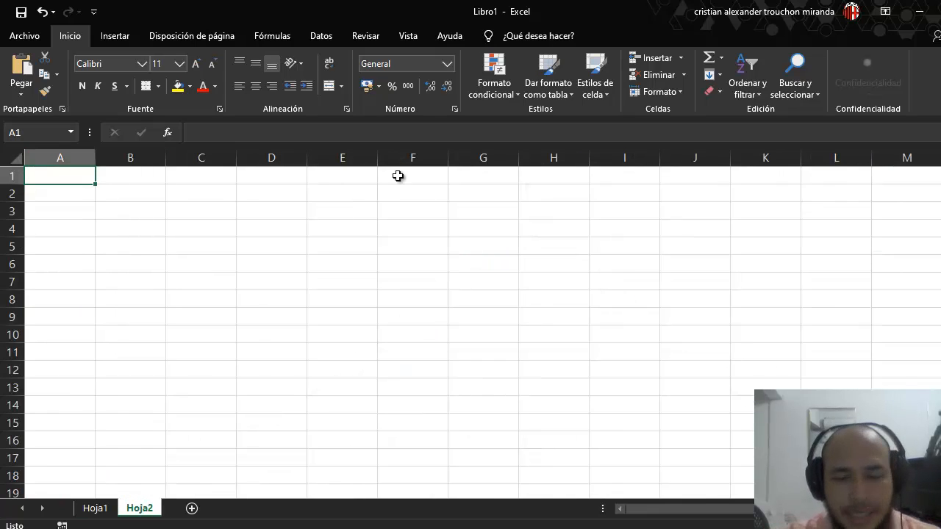
pyautogui.write('x')
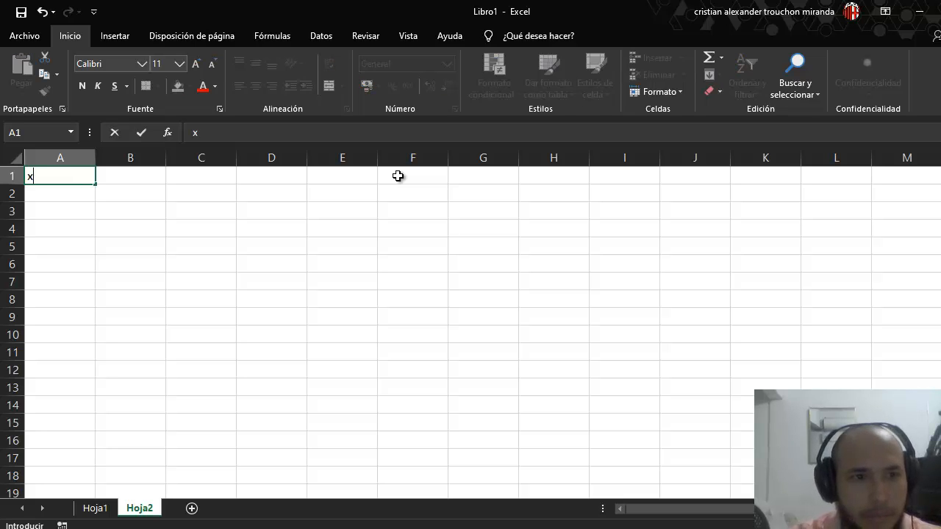
pyautogui.press('Tab')
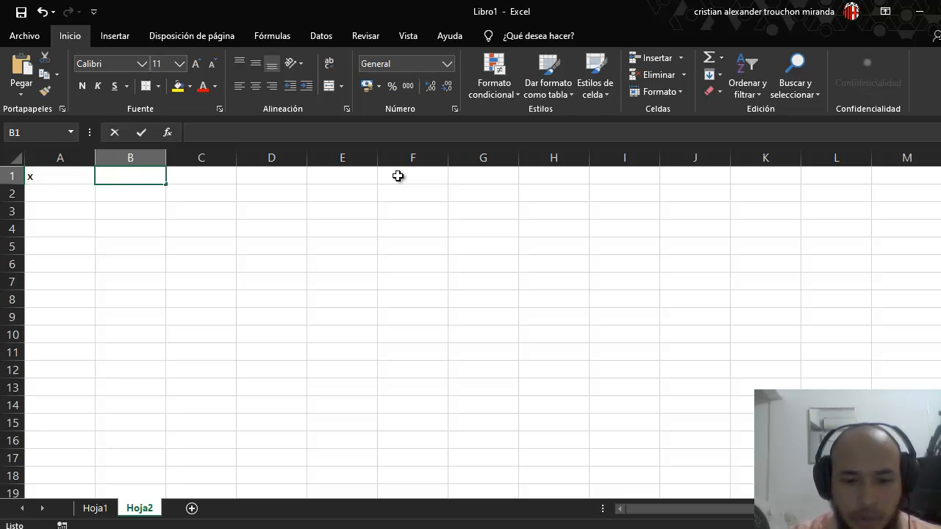
pyautogui.write('f(x')
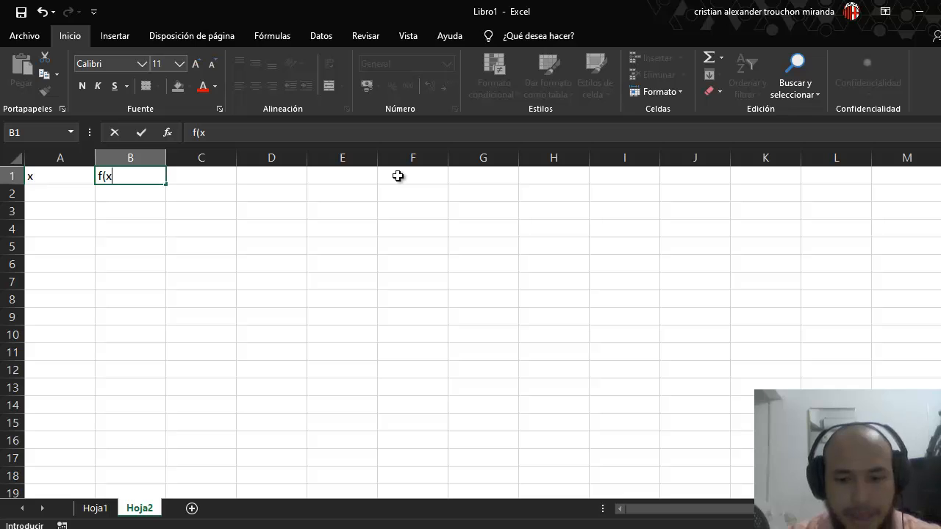
pyautogui.press('Return')
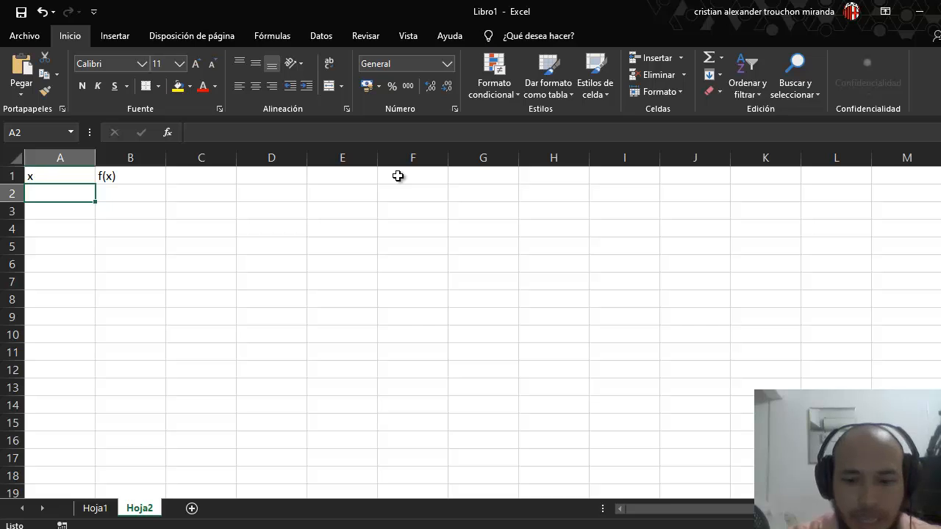
# Step: Enter the starting x values 30 in A2 and 30,5 in A3
pyautogui.write('30')
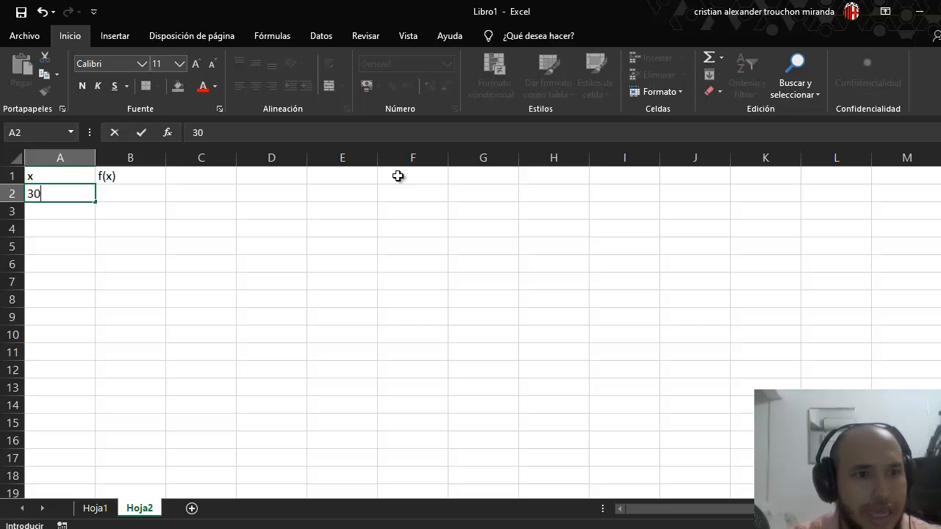
pyautogui.press('Return')
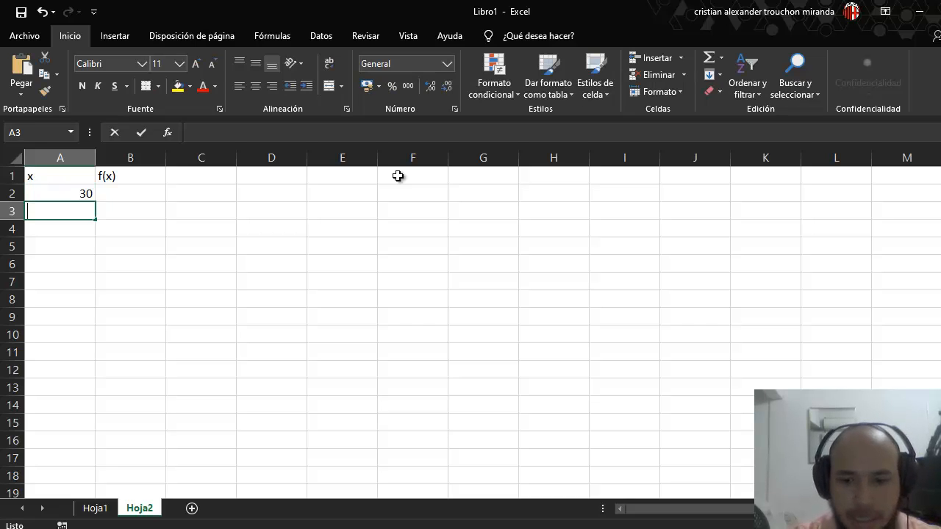
pyautogui.write('30,5')
pyautogui.press('Return')
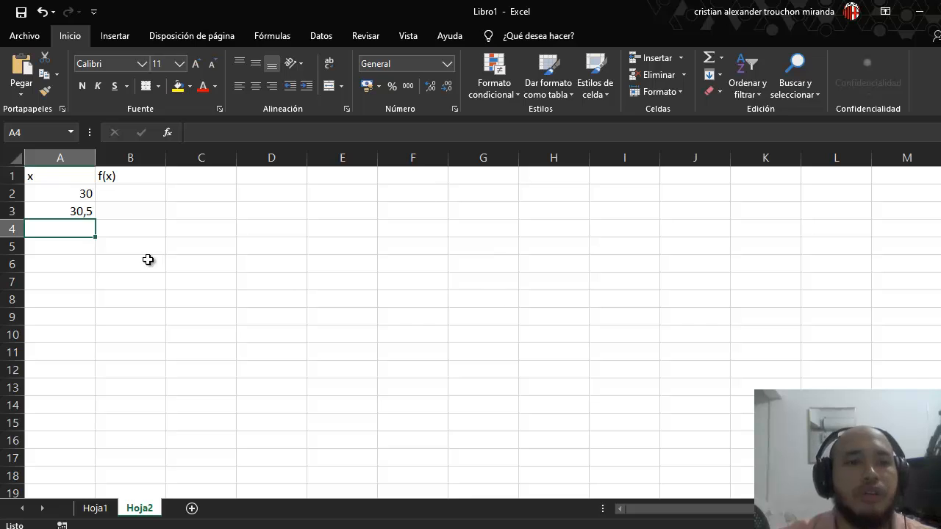
# Step: Extend the x series from A2:A3 down to A62 in increments of 0,5
pyautogui.moveTo(86, 195); pyautogui.dragTo(97, 214)
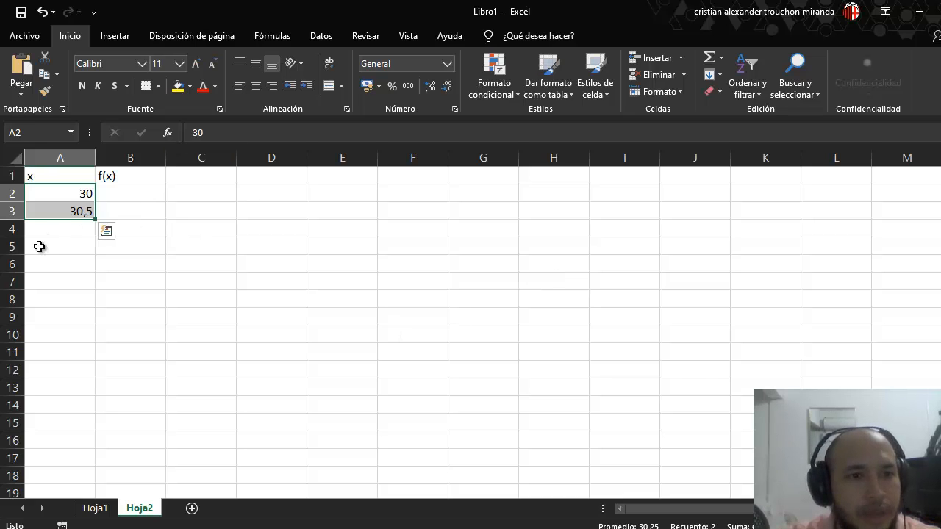
pyautogui.click(78, 210)
pyautogui.moveTo(78, 190); pyautogui.dragTo(98, 467)
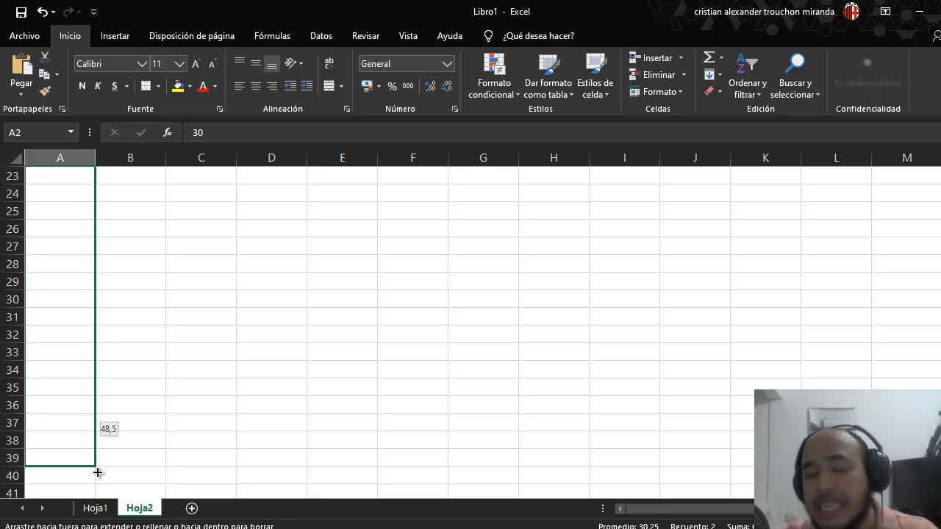
pyautogui.moveTo(98, 472); pyautogui.dragTo(103, 377)
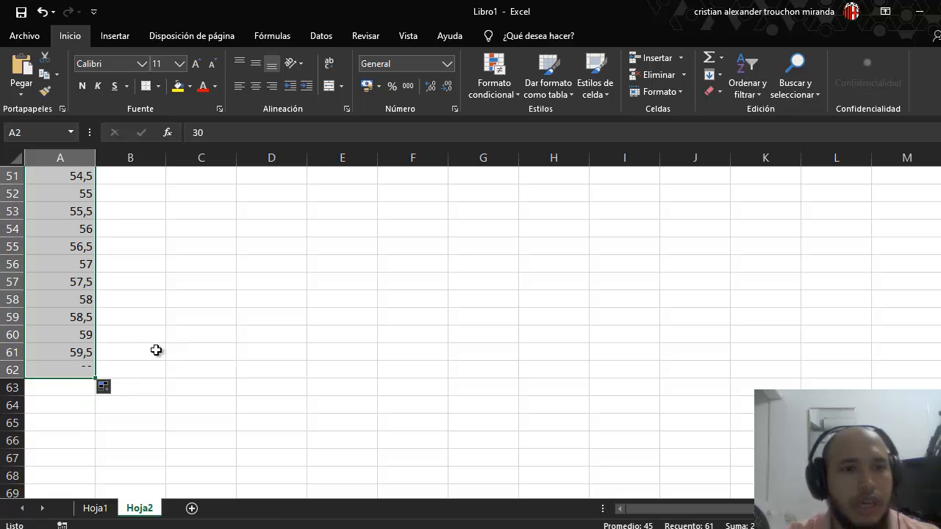
# Step: Enter the formula =DISTR.NORM.N(A2;45;4,5;0) in cell B2
pyautogui.scroll(17, 156, 350)
pyautogui.click(132, 241)
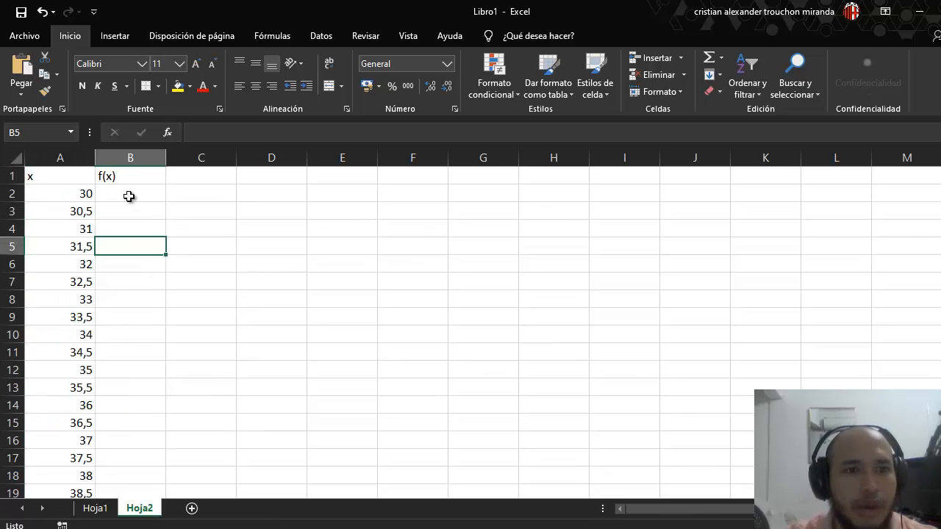
pyautogui.click(128, 194)
pyautogui.write('=')
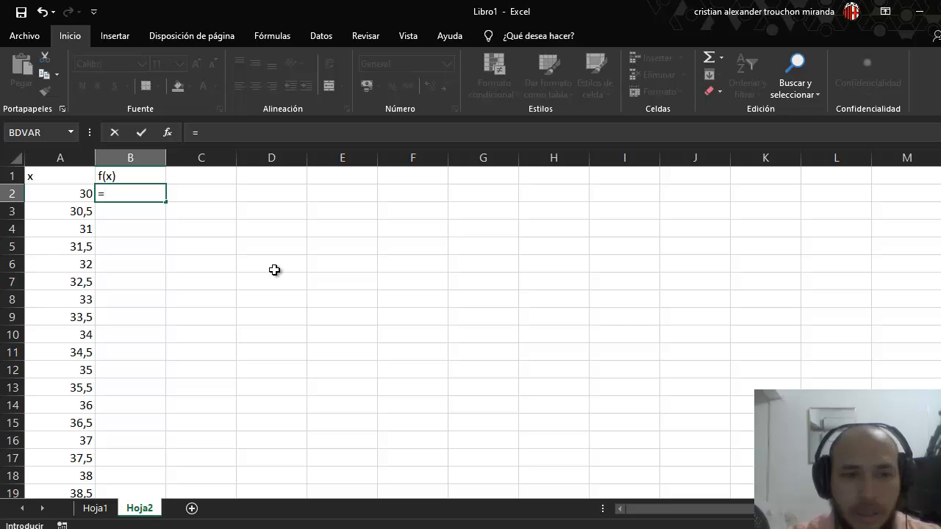
pyautogui.write('di')
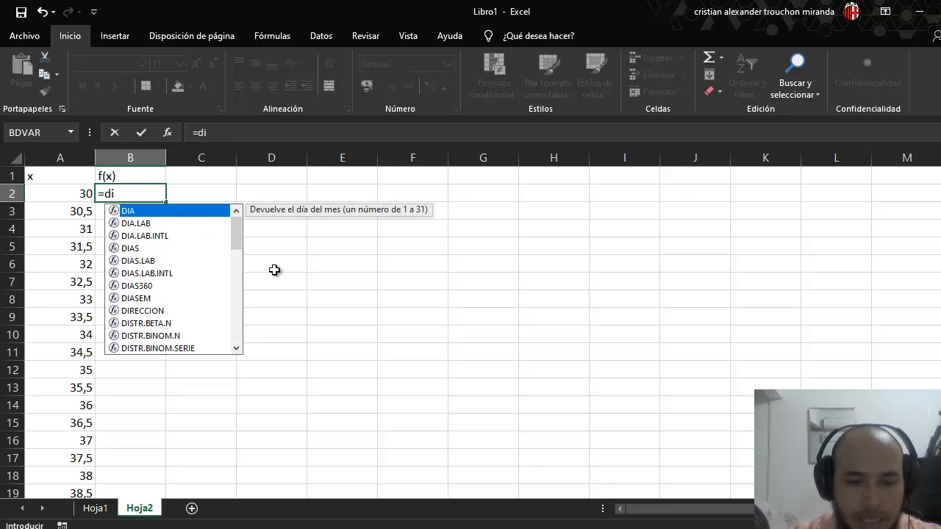
pyautogui.write('str')
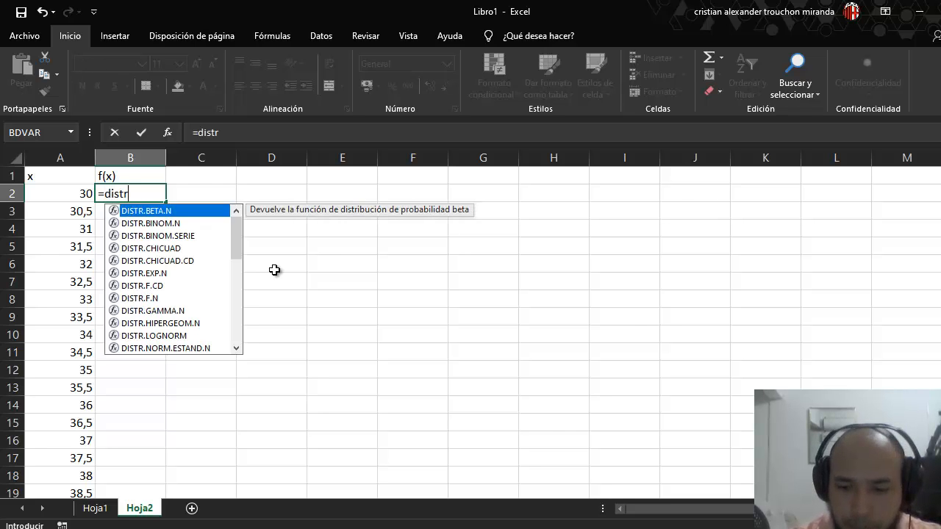
pyautogui.write('.no')
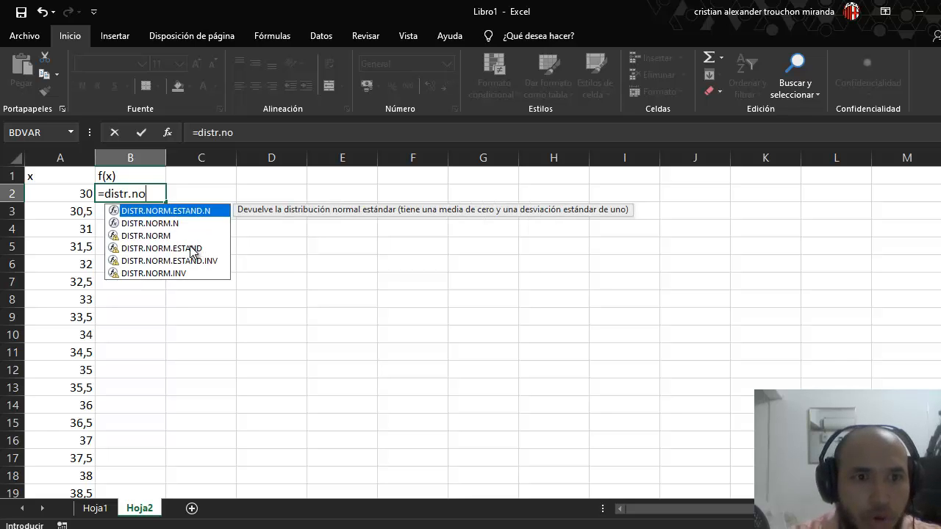
pyautogui.doubleClick(173, 224)
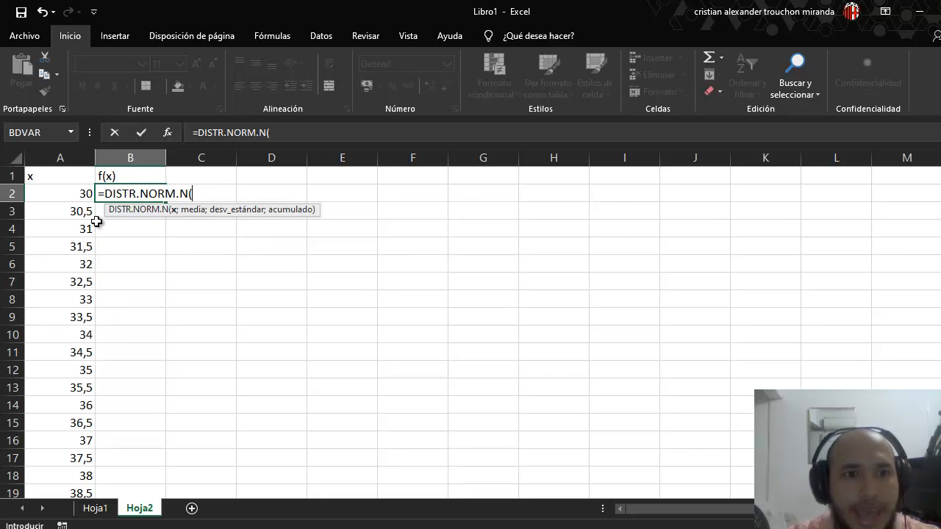
pyautogui.click(67, 195)
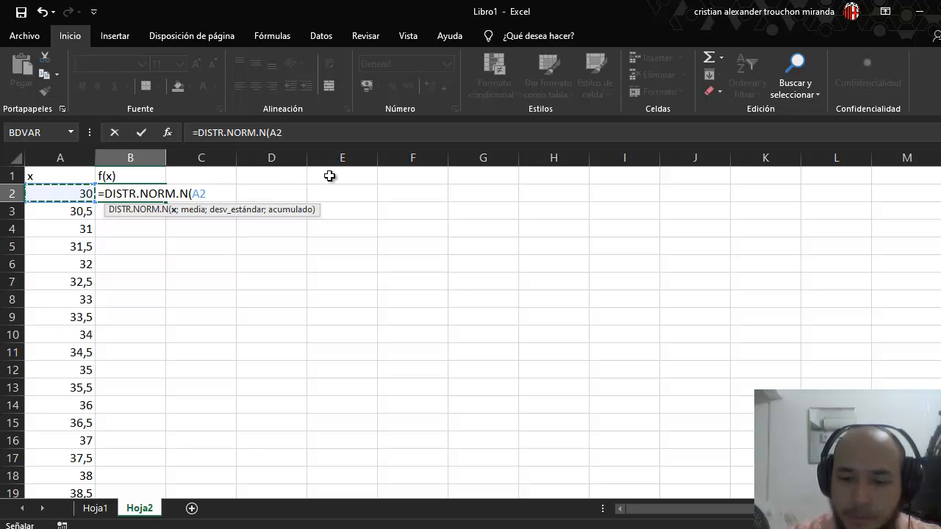
pyautogui.write(';45')
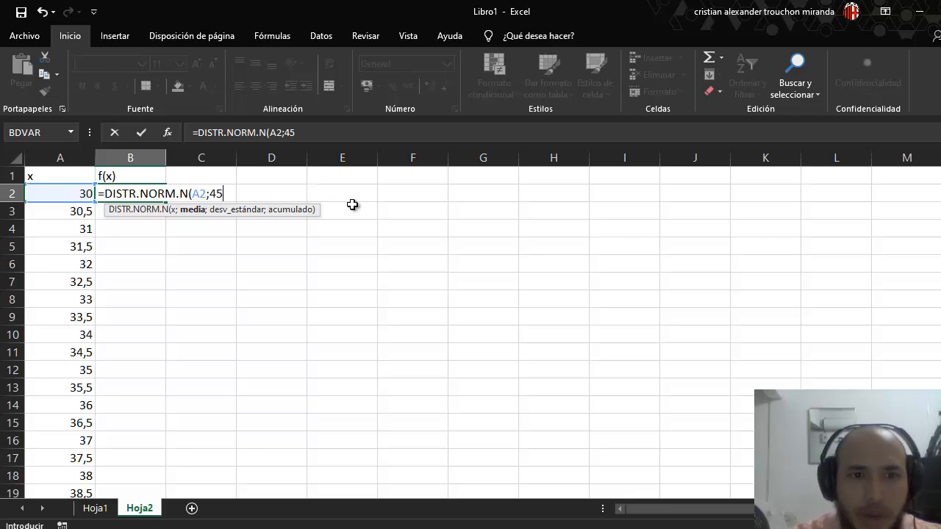
pyautogui.write(';4,5')
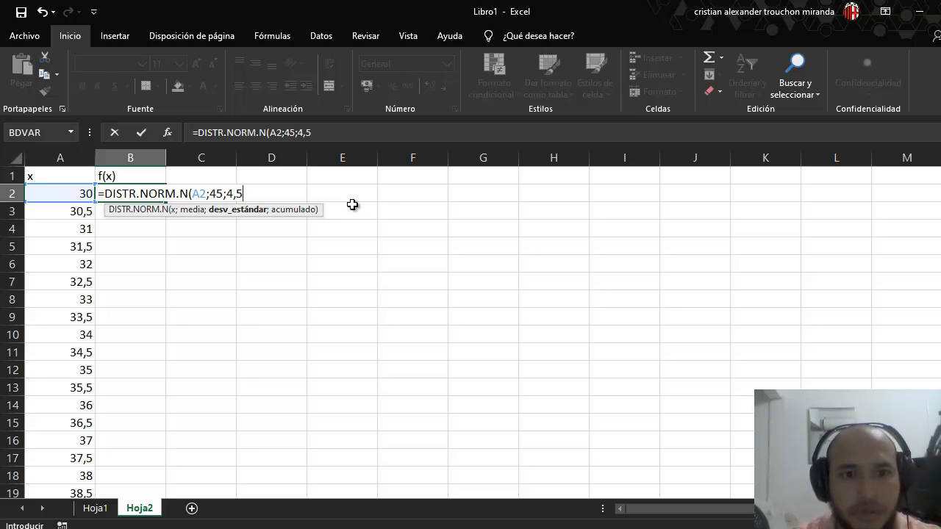
pyautogui.write(';')
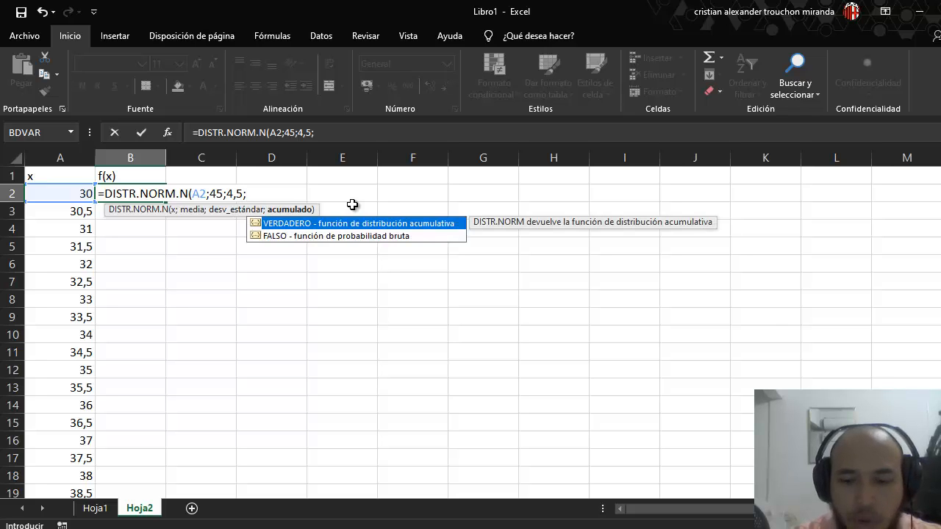
pyautogui.write('0)')
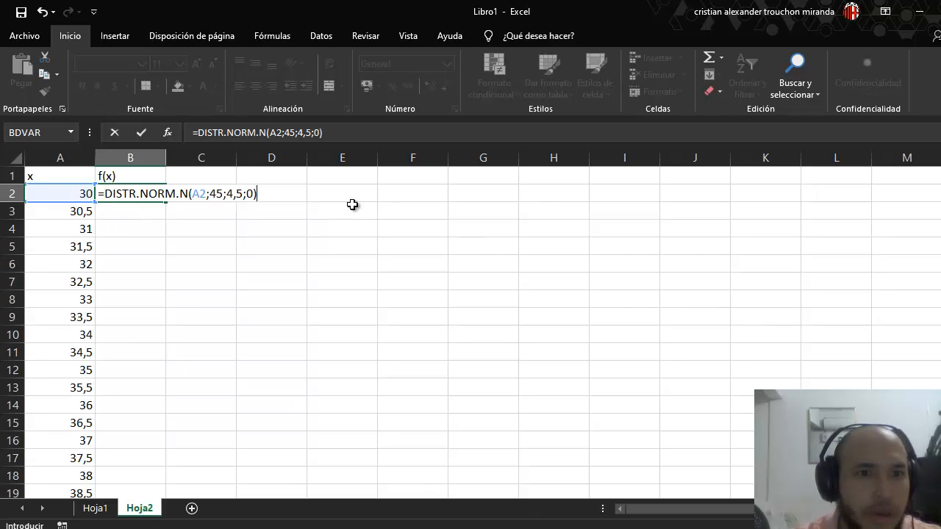
pyautogui.press('Return')
# Step: Fill the f(x) formula from B2 down the column to B62, alongside all the x values
pyautogui.click(143, 193)
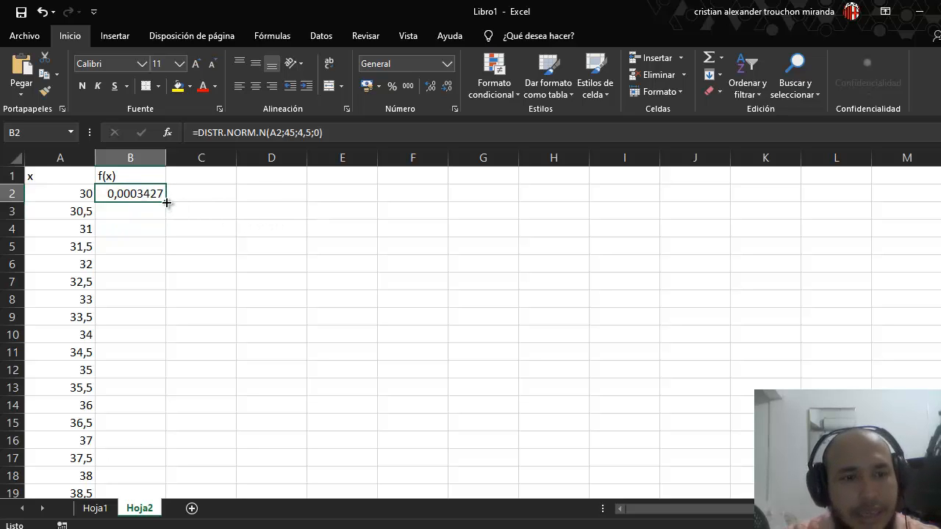
pyautogui.doubleClick(167, 202)
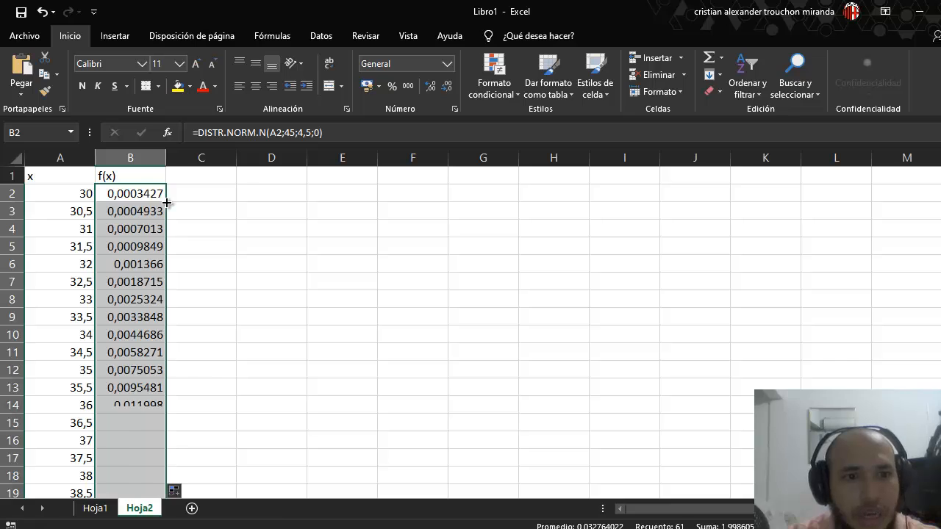
pyautogui.click(227, 282)
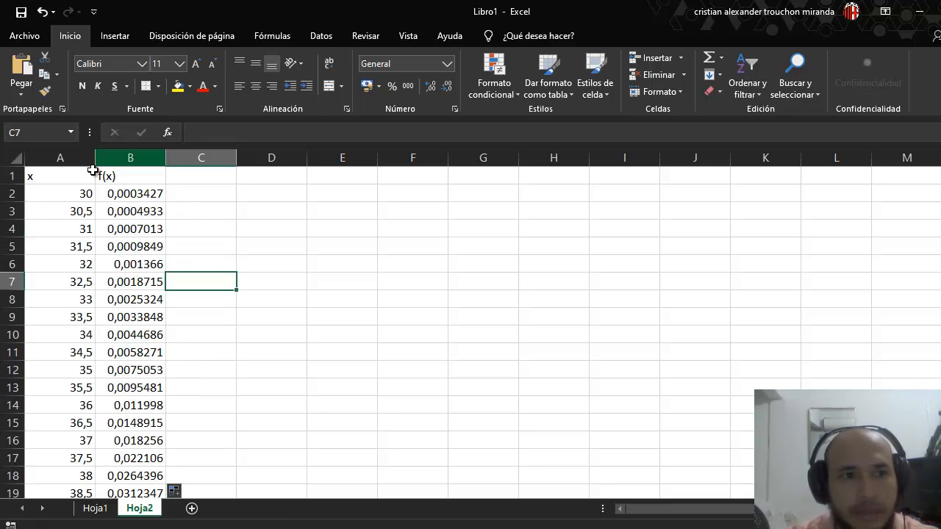
# Step: Insert a smooth-line scatter chart of columns A and B and place it beside the data table
pyautogui.moveTo(68, 156); pyautogui.dragTo(122, 154)
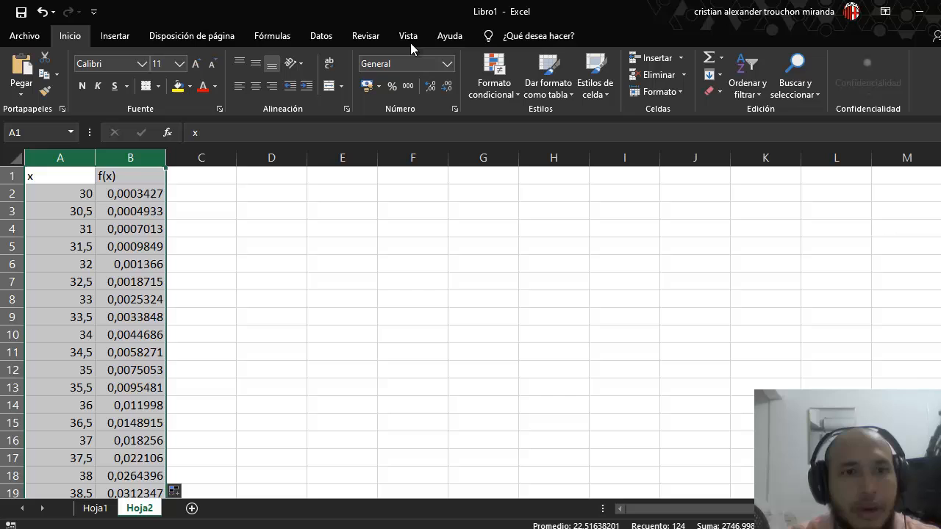
pyautogui.click(118, 36)
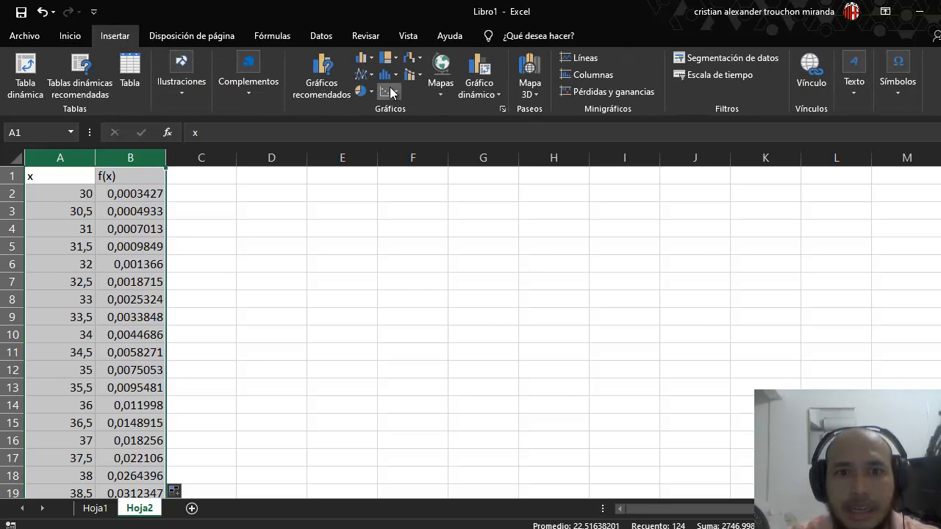
pyautogui.click(390, 88)
pyautogui.click(489, 141)
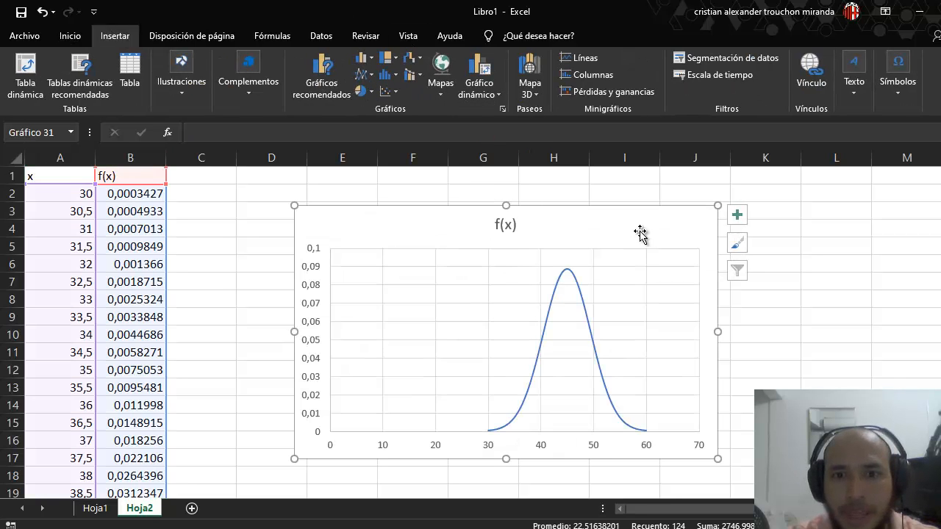
pyautogui.moveTo(618, 213); pyautogui.dragTo(550, 203)
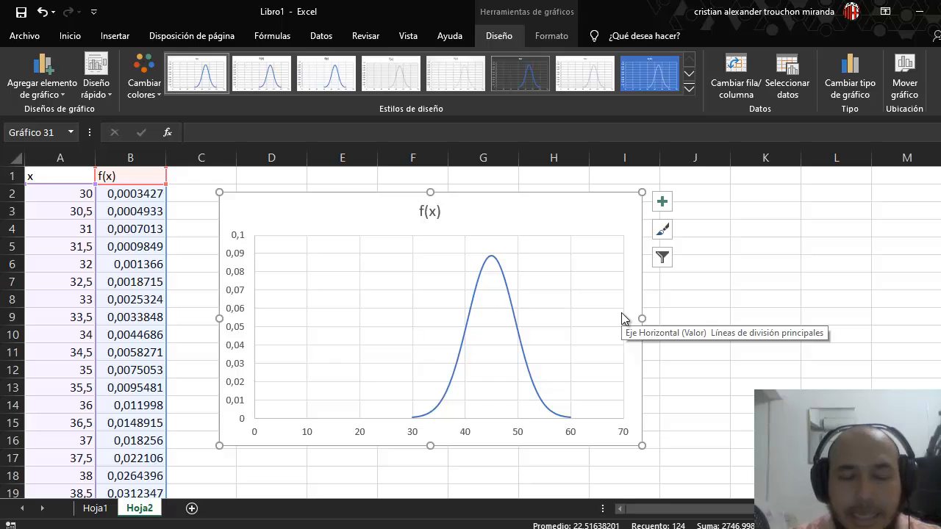
pyautogui.click(665, 316)
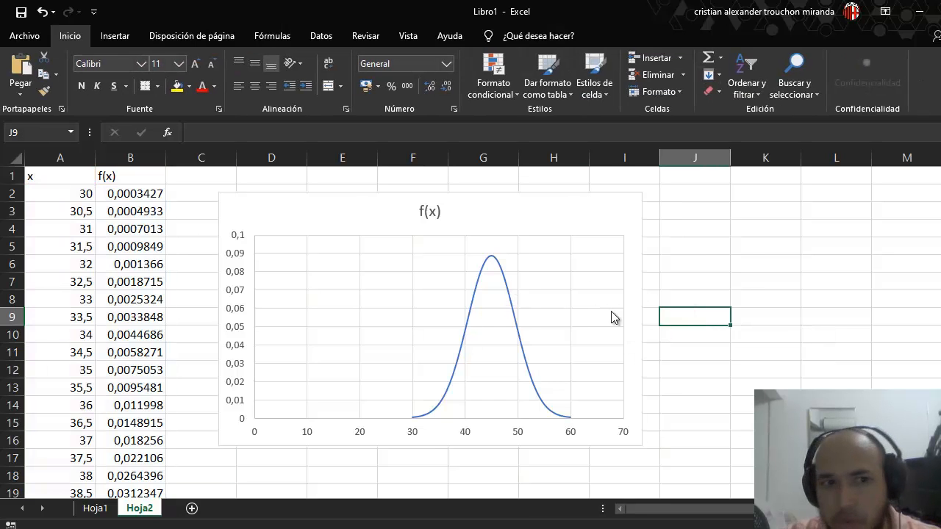
# Step: Delete the vertical axis labels from the f(x) chart
pyautogui.click(245, 252)
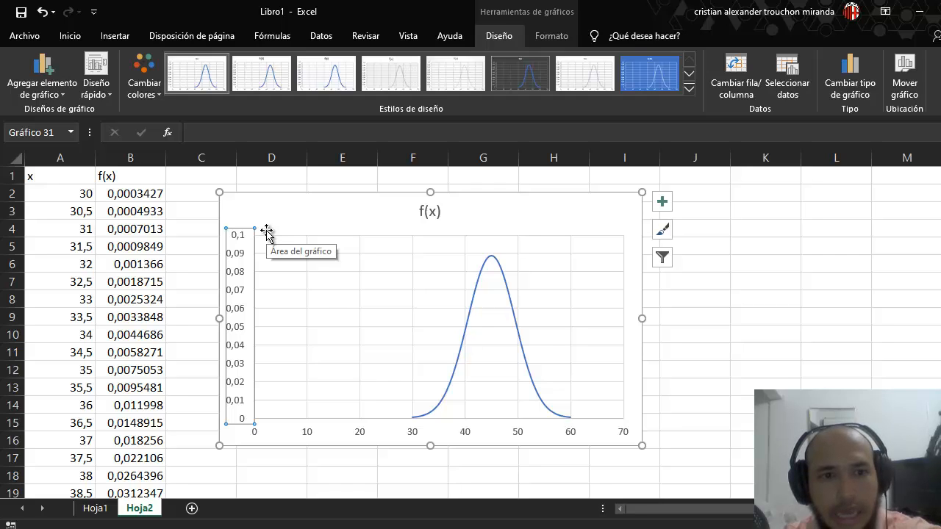
pyautogui.press('Delete')
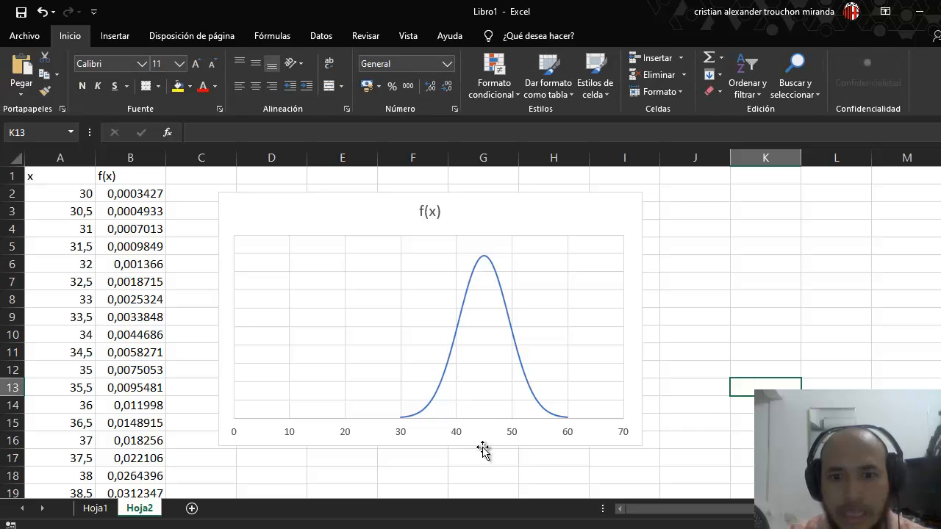
pyautogui.click(688, 322)
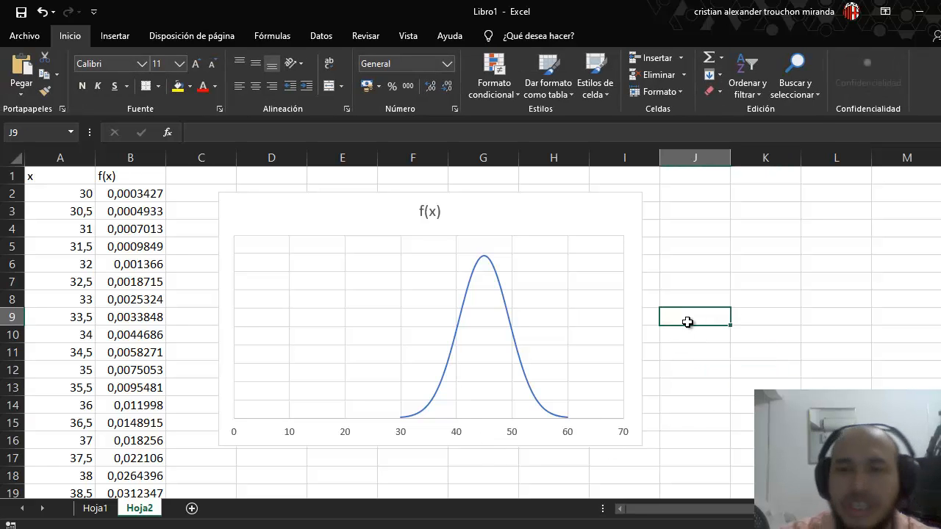
# Step: Set the chart's horizontal axis limits to a minimum of 30 and a maximum of 60
pyautogui.click(426, 435)
pyautogui.click(456, 435)
pyautogui.rightClick(457, 434)
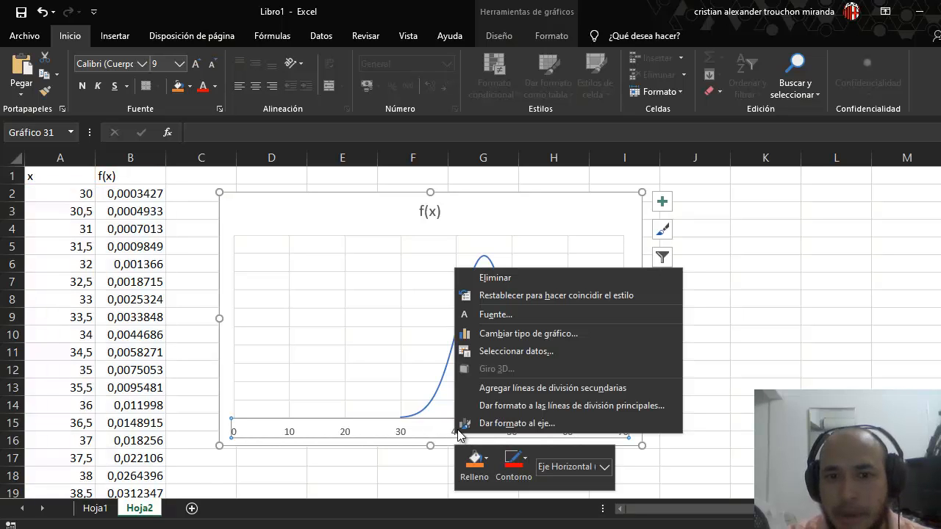
pyautogui.click(507, 424)
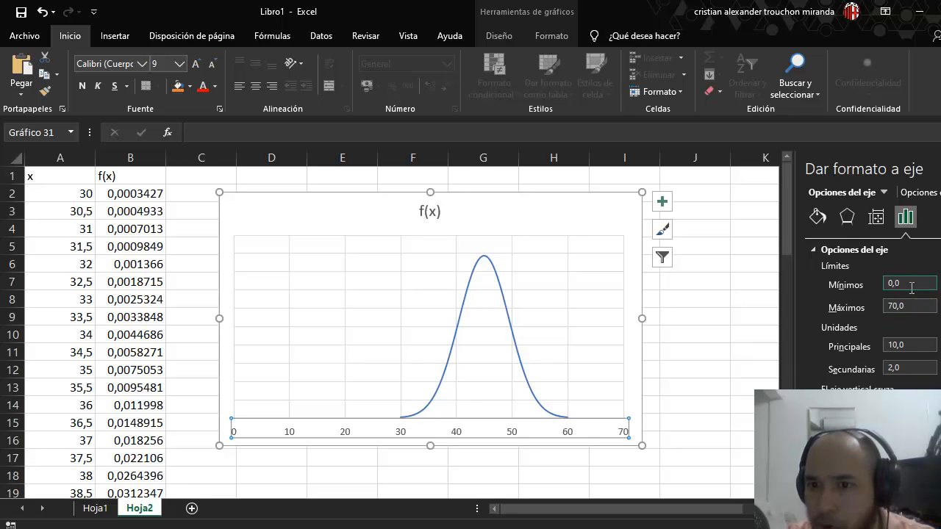
pyautogui.click(911, 283)
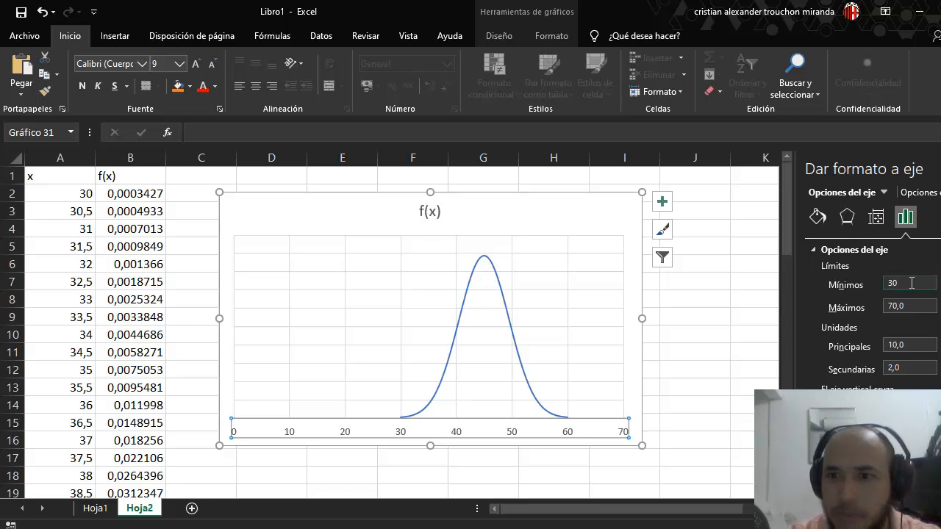
pyautogui.write('30')
pyautogui.click(910, 307)
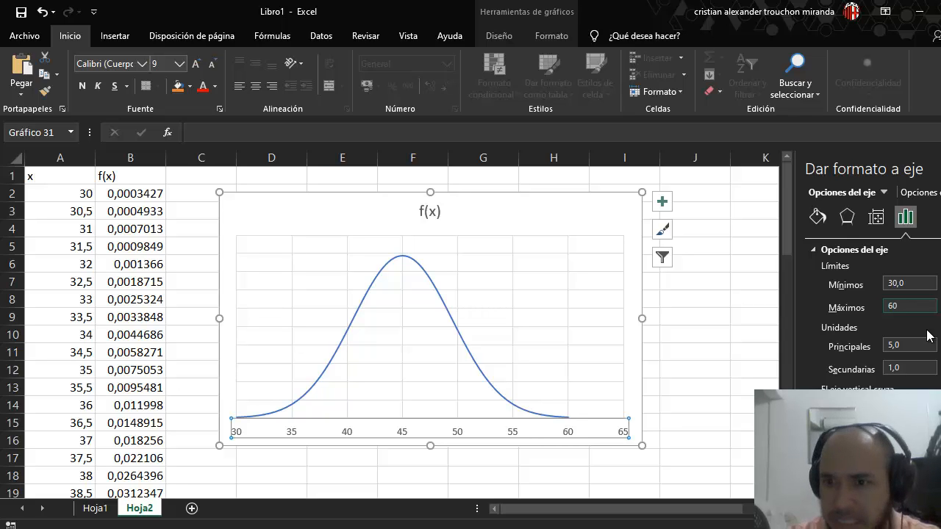
# Step: Set the horizontal axis major unit to 1 and widen the chart to reach column M
pyautogui.click(910, 346)
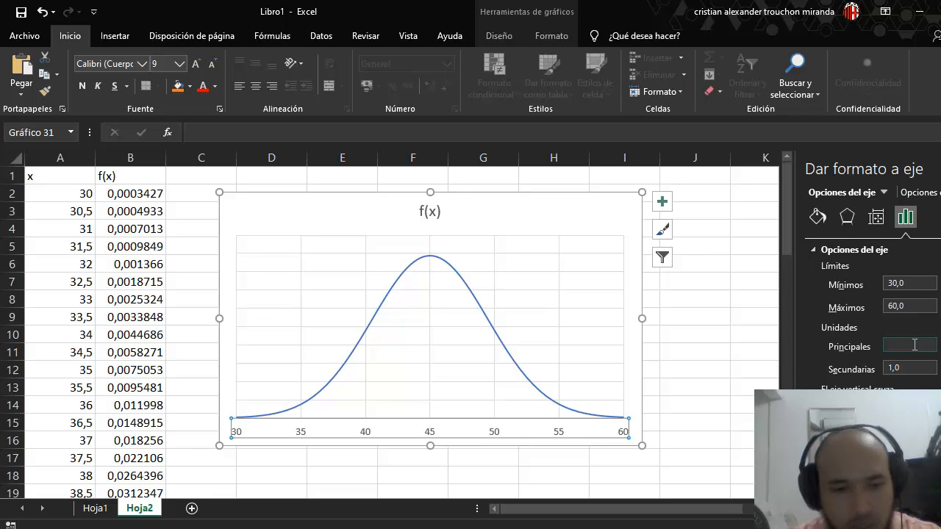
pyautogui.click(745, 354)
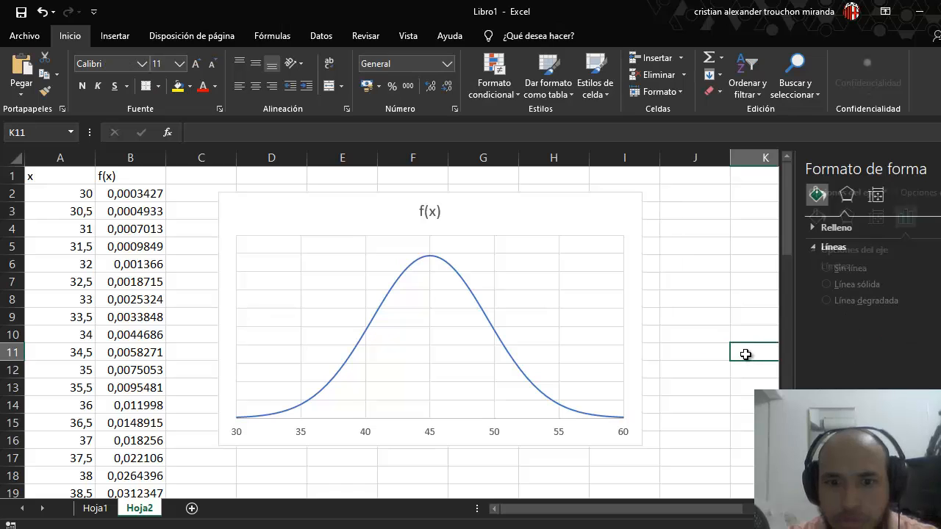
pyautogui.click(653, 383)
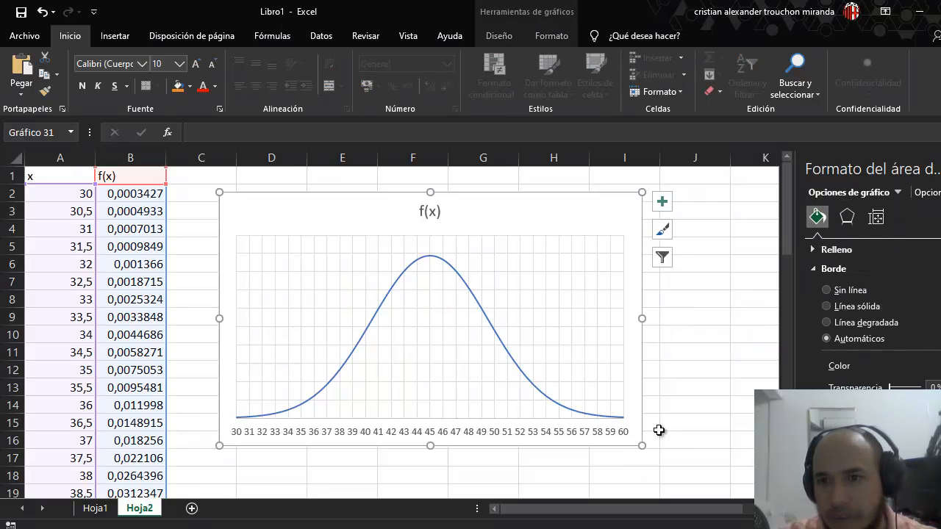
pyautogui.click(939, 169)
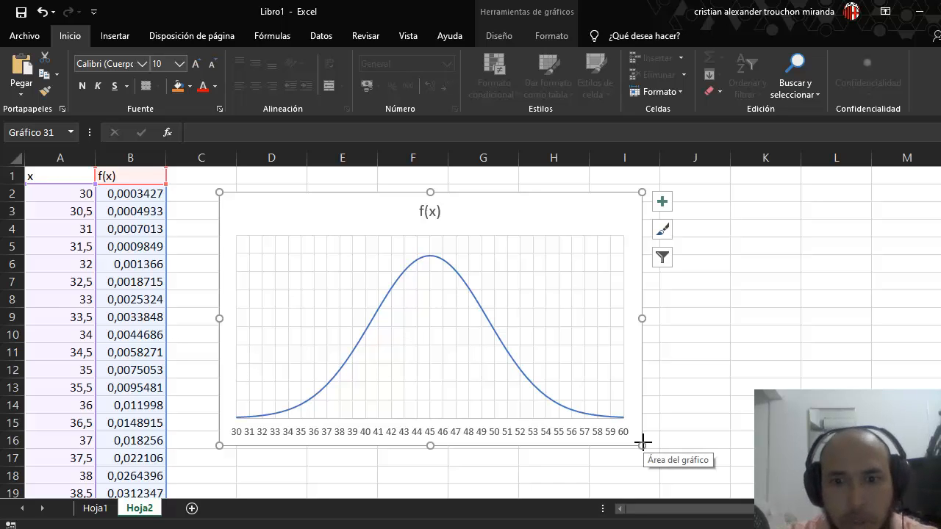
pyautogui.moveTo(642, 442); pyautogui.dragTo(907, 452)
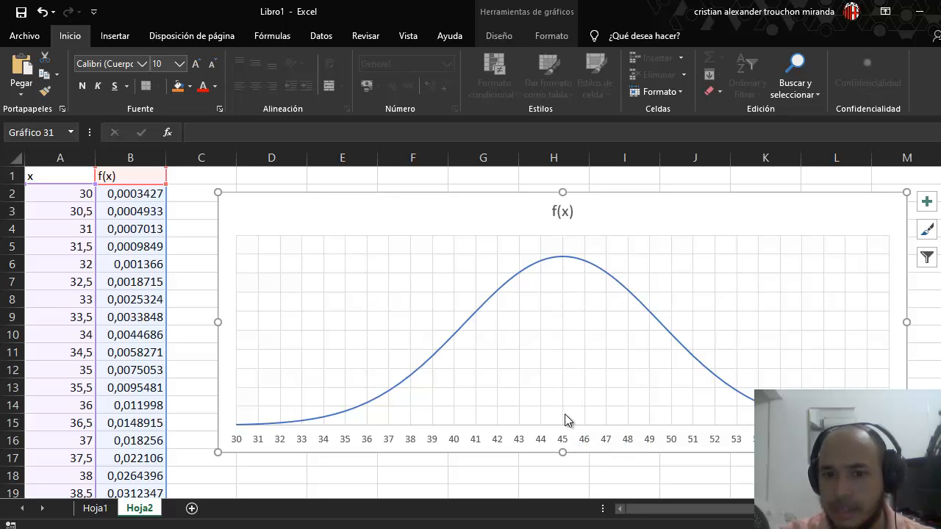
# Step: Add a small text box reading 0 directly below the 45 mark of the chart's horizontal axis
pyautogui.click(114, 36)
pyautogui.click(857, 94)
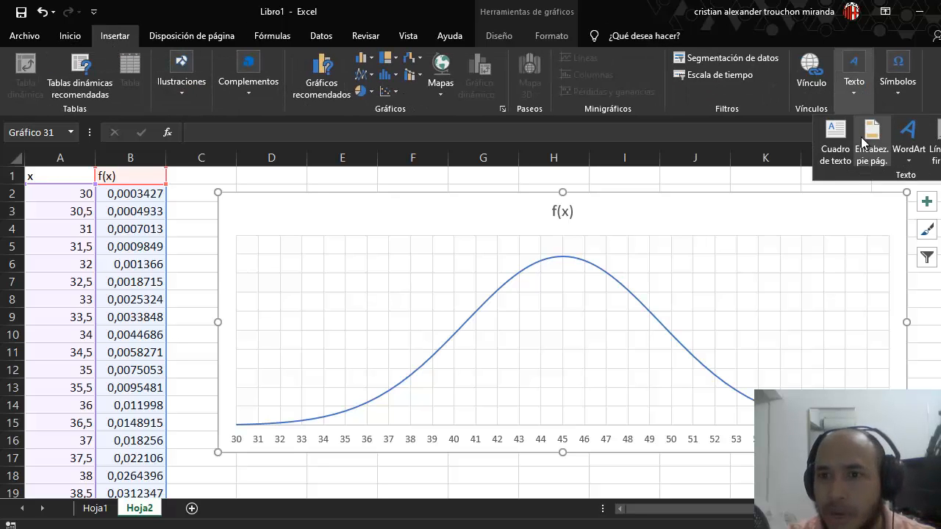
pyautogui.click(847, 154)
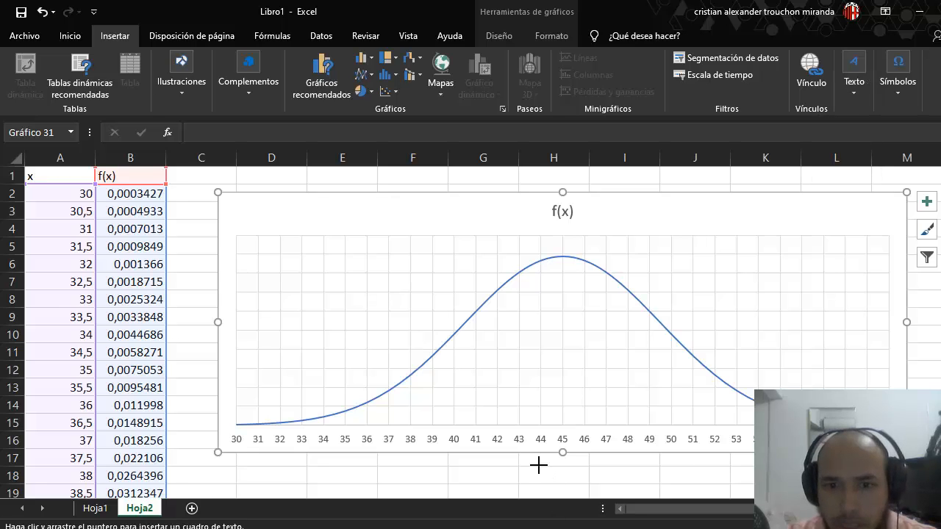
pyautogui.moveTo(539, 464); pyautogui.dragTo(569, 450)
pyautogui.click(569, 450)
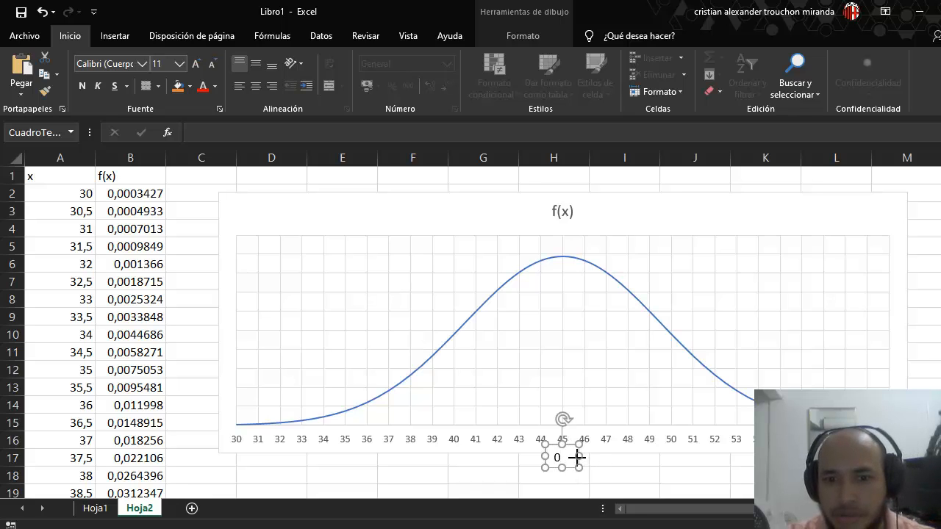
pyautogui.moveTo(577, 458); pyautogui.dragTo(566, 445)
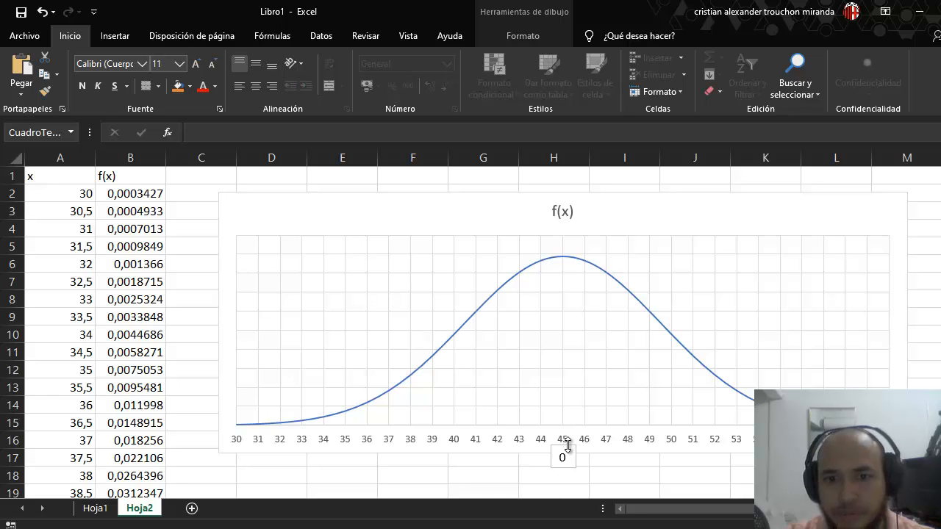
pyautogui.click(928, 309)
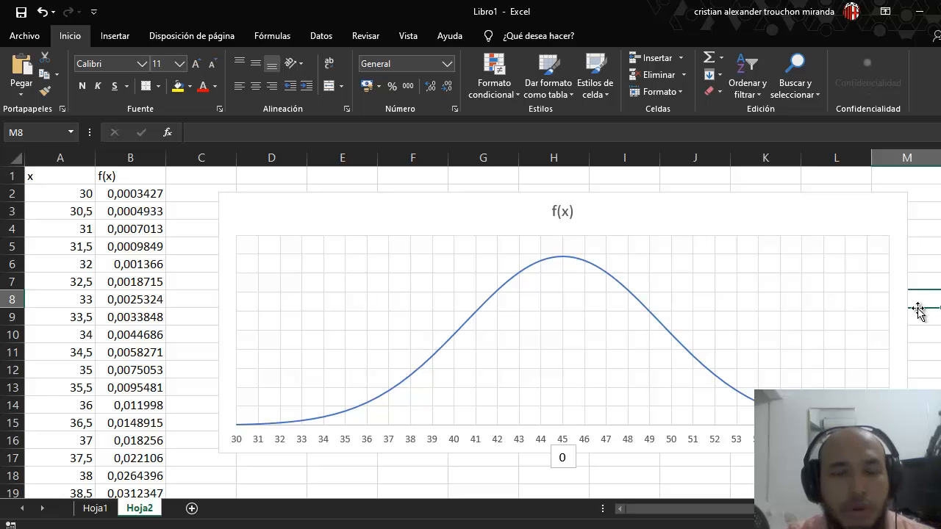
# Step: Copy the 0 text box to below the 50 mark, change its text to 1,11 and widen it to fit
pyautogui.click(110, 36)
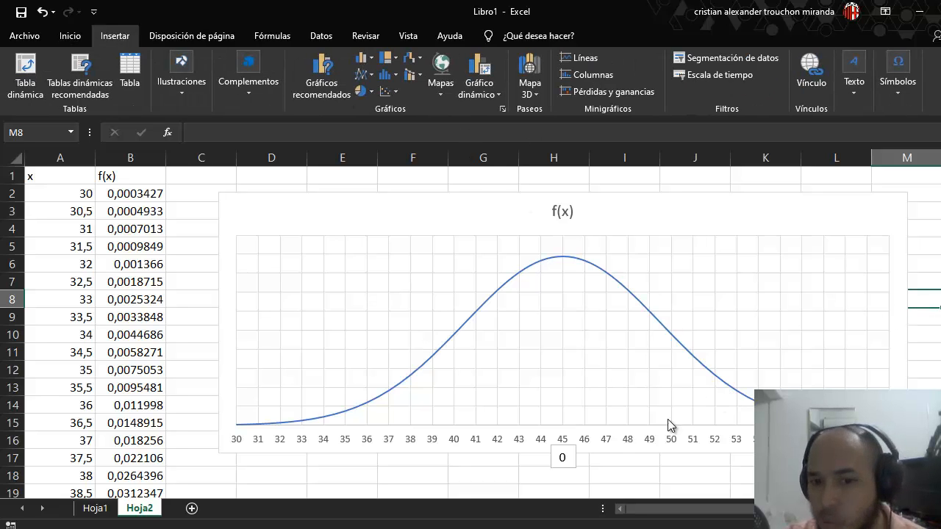
pyautogui.click(578, 454)
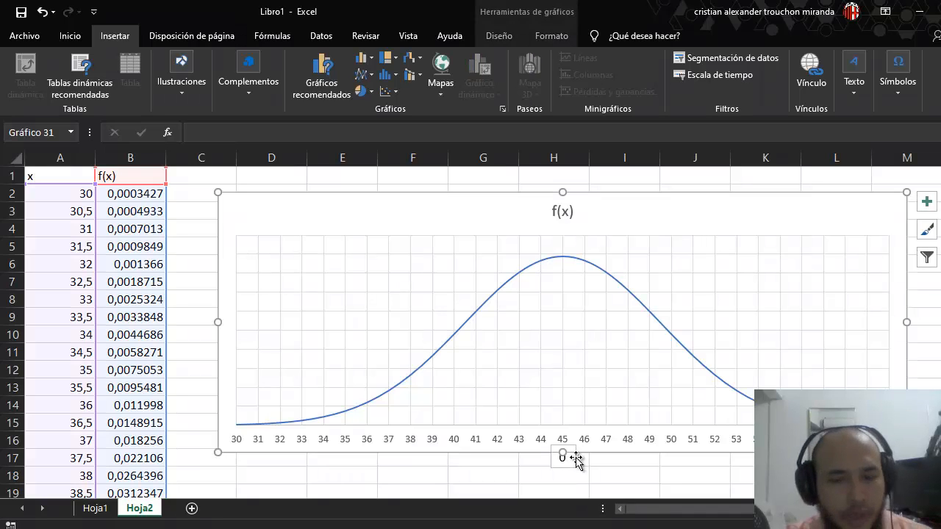
pyautogui.click(576, 456)
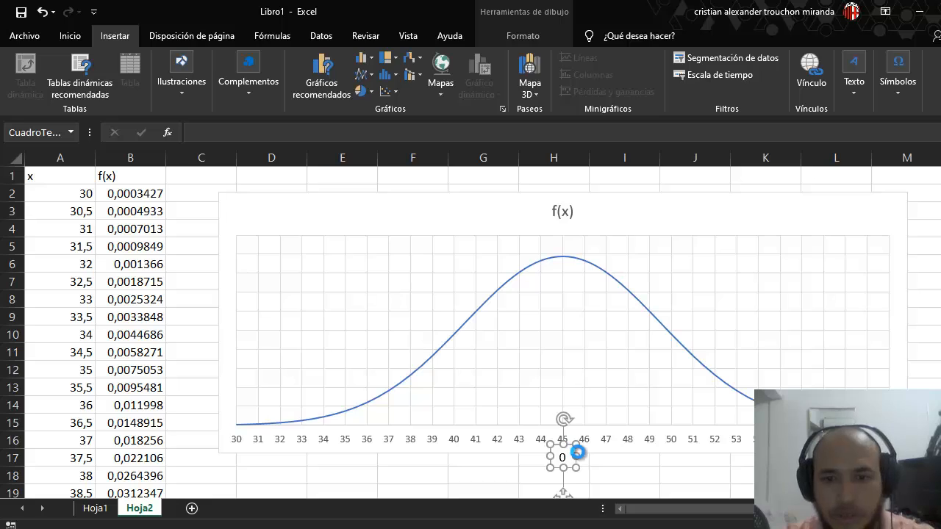
pyautogui.moveTo(575, 450); pyautogui.dragTo(678, 447)
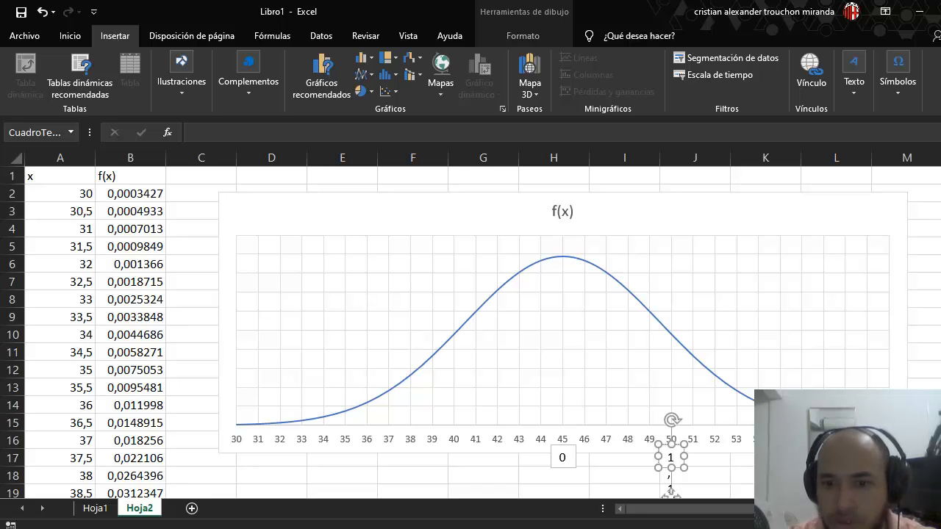
pyautogui.click(671, 491)
pyautogui.click(672, 456)
pyautogui.moveTo(682, 456)
pyautogui.mouseDown()
pyautogui.moveTo(708, 457)
pyautogui.moveTo(680, 445)
pyautogui.mouseUp()
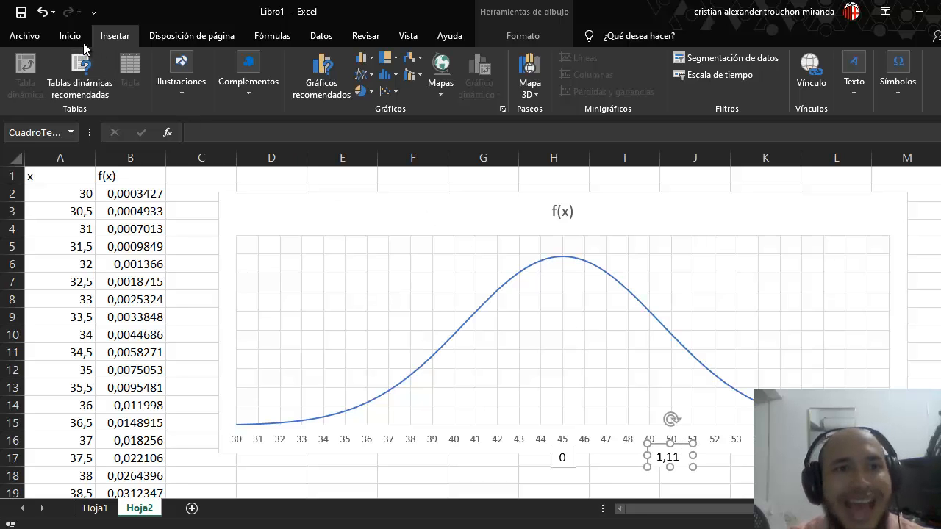
# Step: Draw a vertical straight line about 5,03 cm tall from the horizontal axis at 45 up to the curve's peak
pyautogui.click(76, 37)
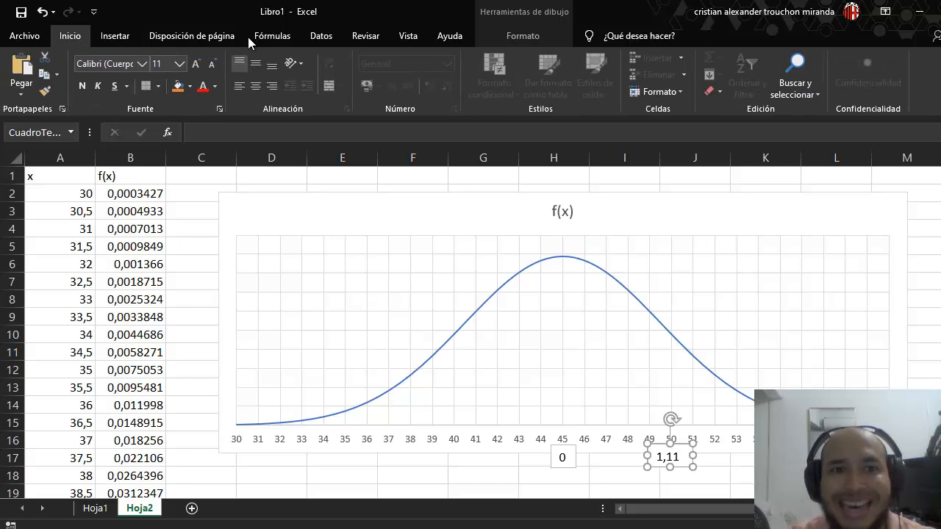
pyautogui.click(118, 36)
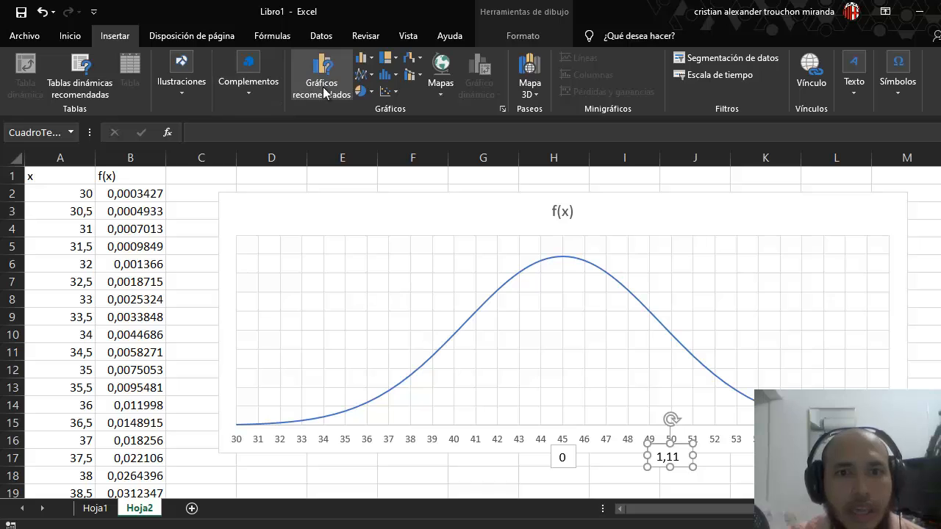
pyautogui.click(188, 98)
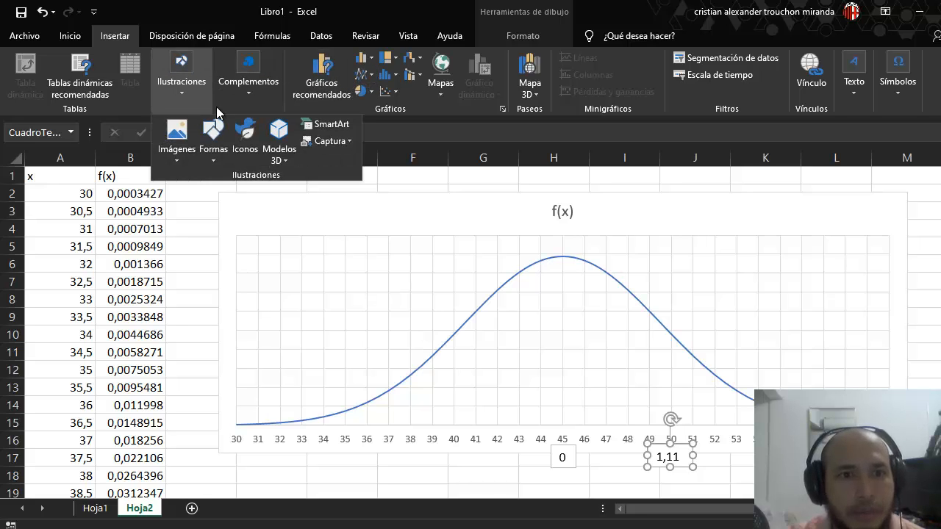
pyautogui.click(217, 156)
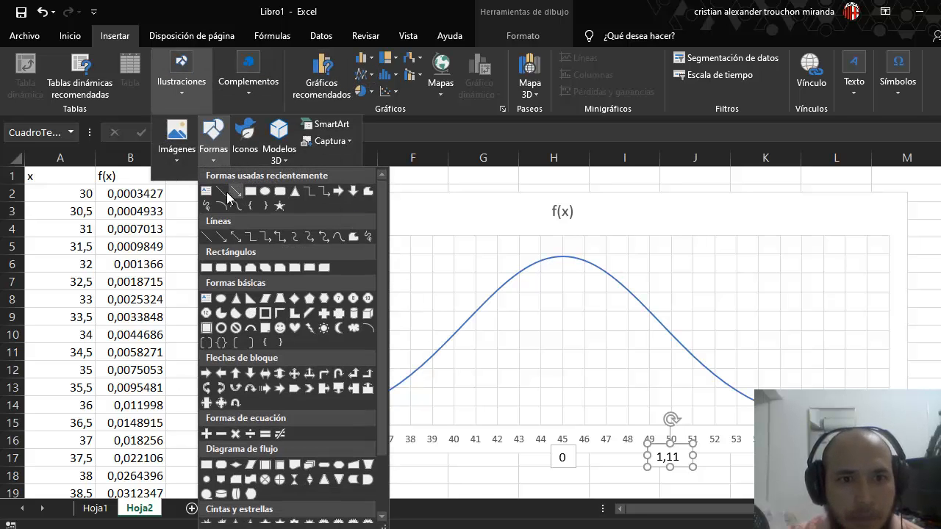
pyautogui.click(227, 192)
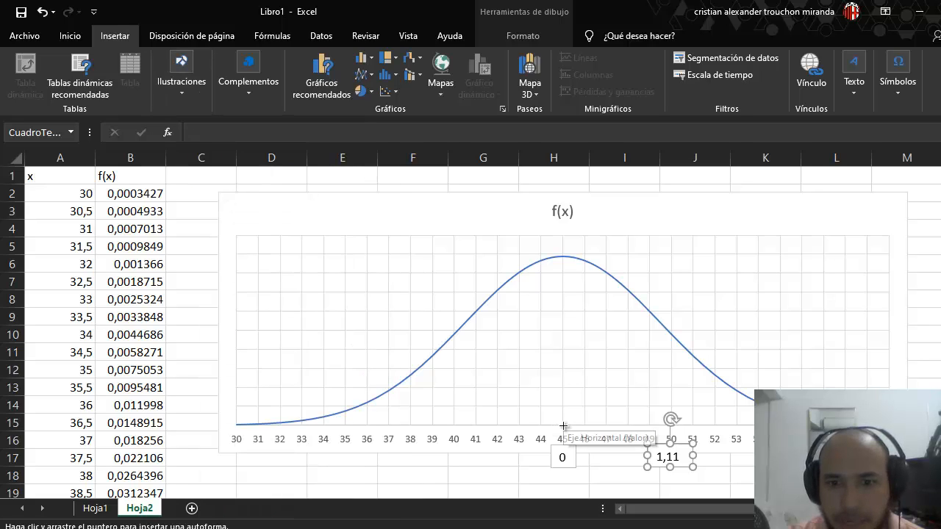
pyautogui.moveTo(563, 426); pyautogui.dragTo(562, 257)
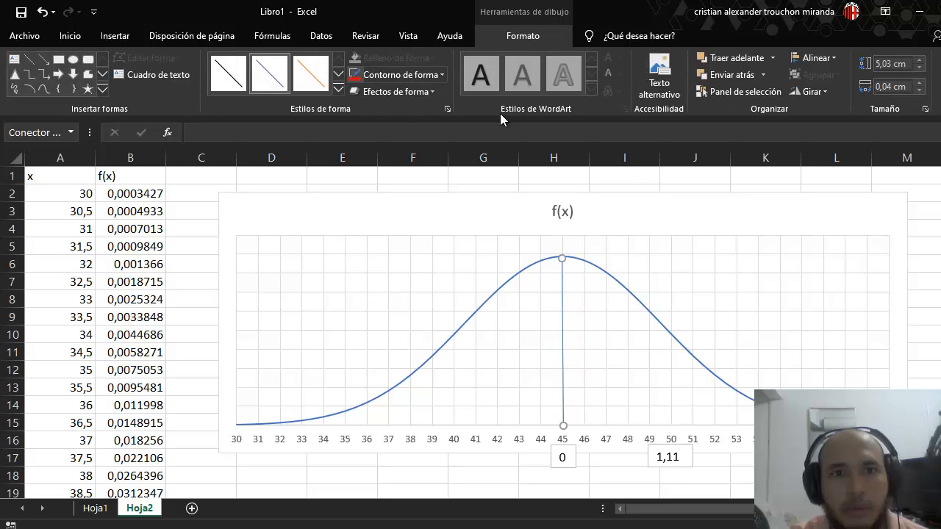
# Step: Format the vertical line at the 45 mark with a 4½ pt thick red outline
pyautogui.click(414, 74)
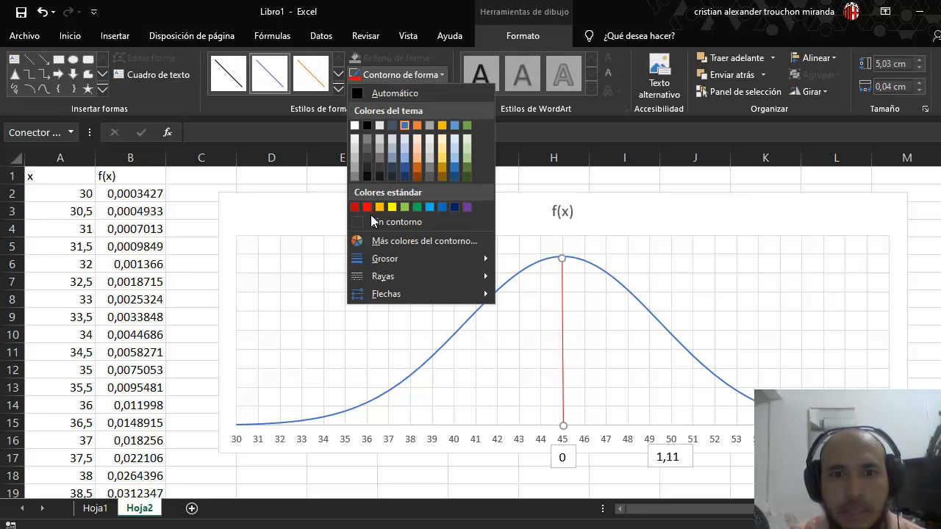
pyautogui.moveTo(401, 259)
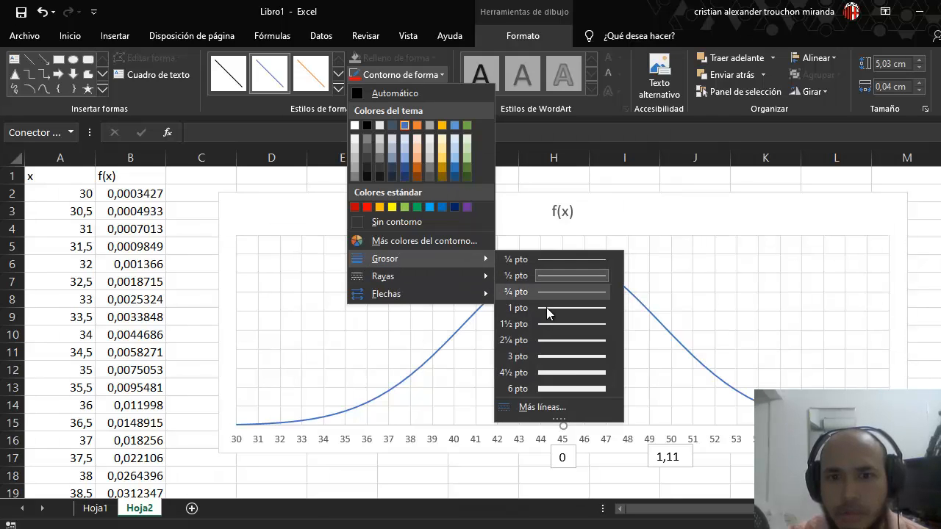
pyautogui.click(562, 377)
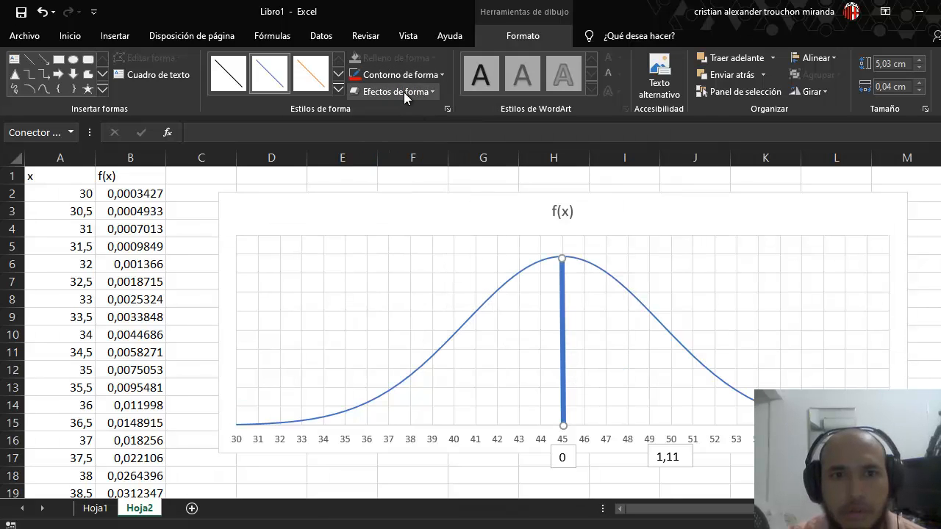
pyautogui.click(393, 74)
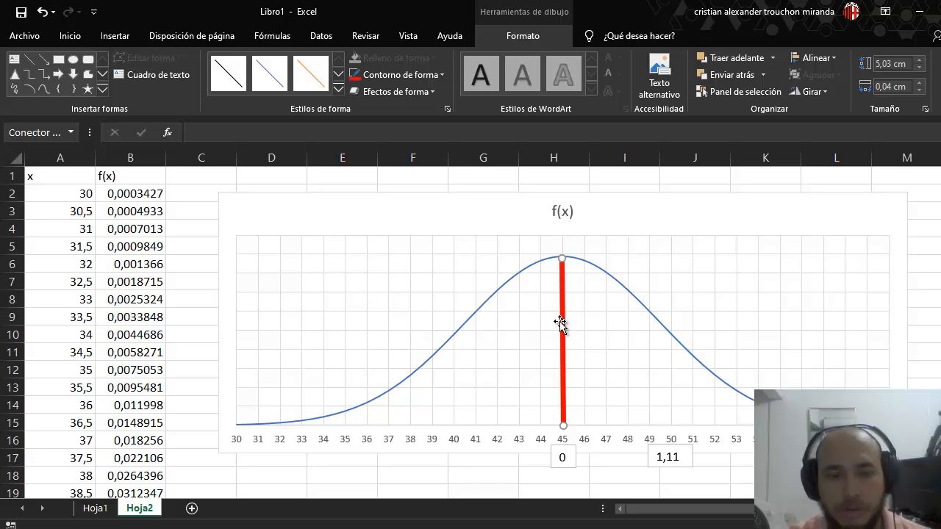
# Step: Copy the red line to the 50 mark and shorten it to about 2,63 cm so its upper end meets the curve
pyautogui.moveTo(561, 328); pyautogui.dragTo(670, 320)
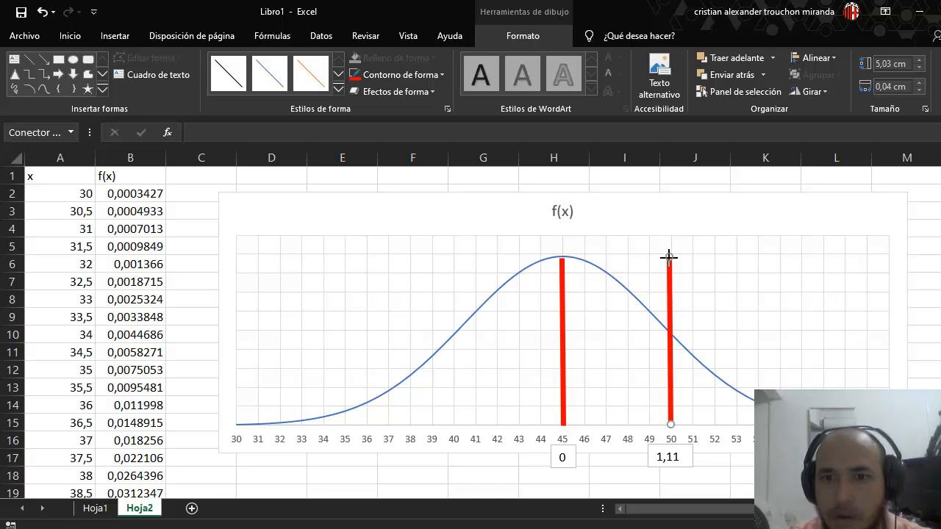
pyautogui.moveTo(668, 257); pyautogui.dragTo(671, 337)
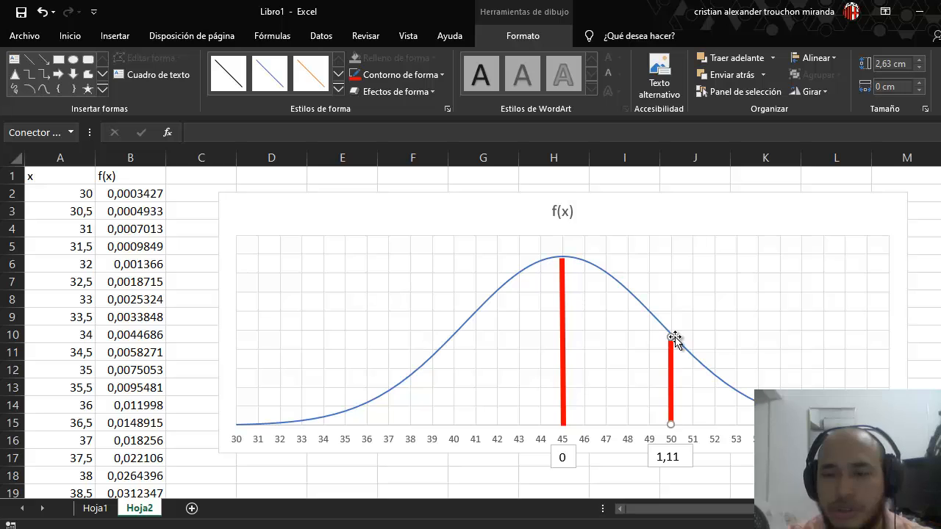
pyautogui.press('Escape')
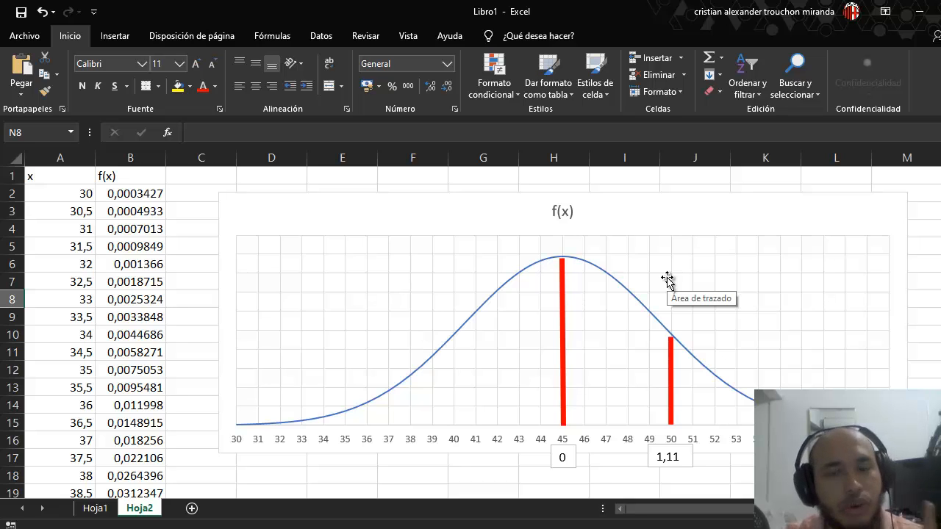
pyautogui.click(748, 527)
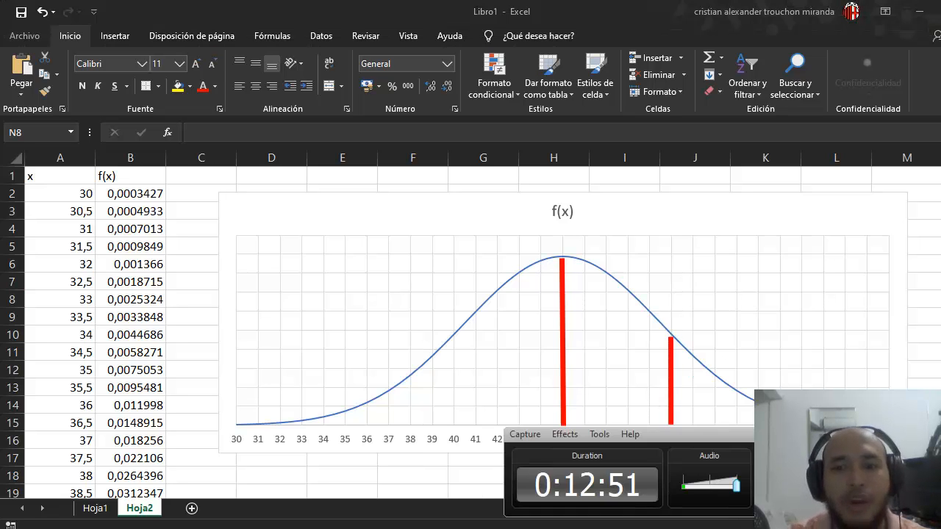